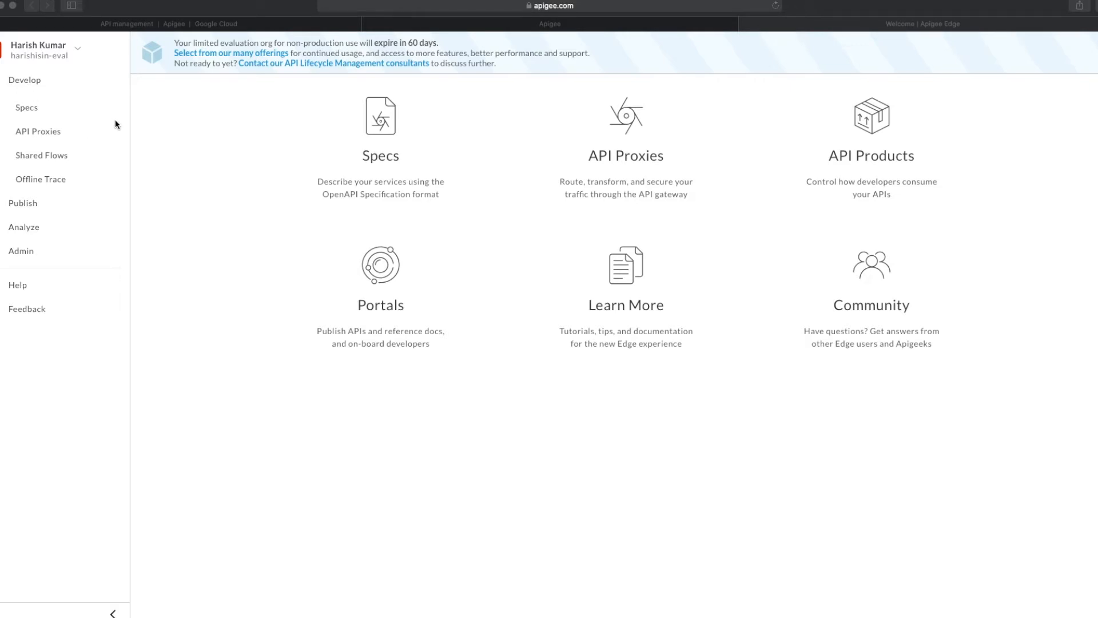
Step: Open the API Proxies section and sign in with the saved account e-mail and password
left_click(631, 141)
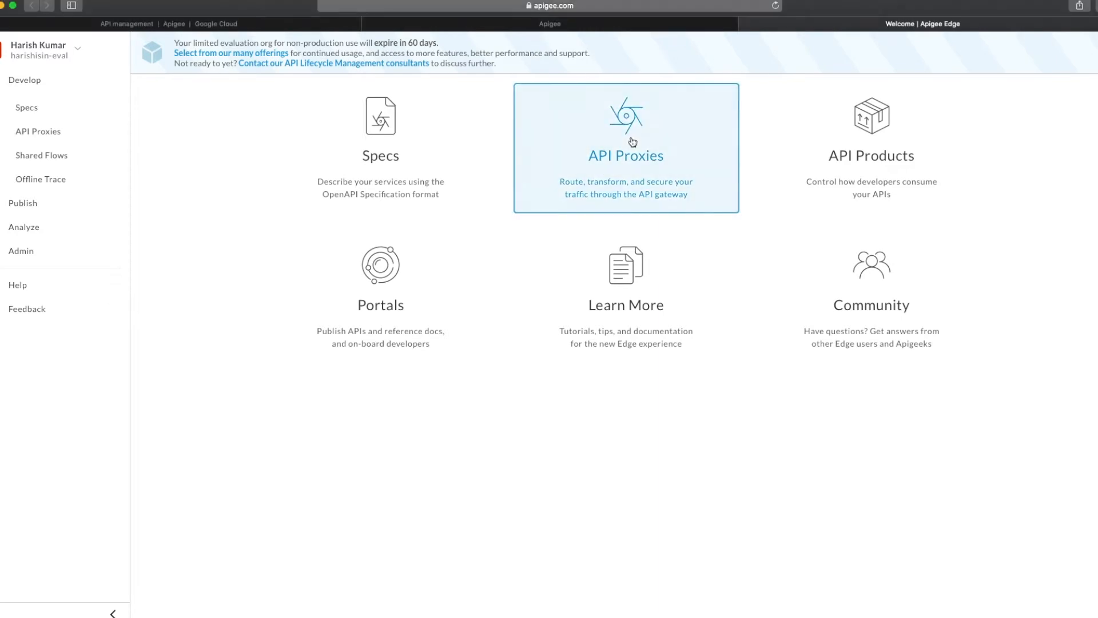
left_click(628, 147)
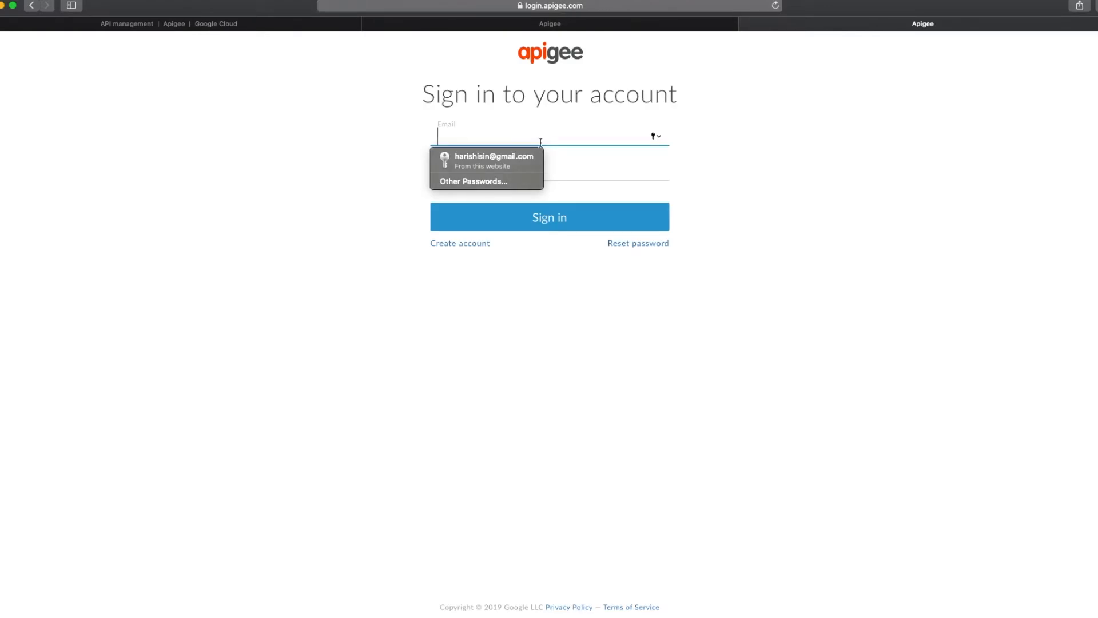
left_click(495, 158)
left_click(515, 227)
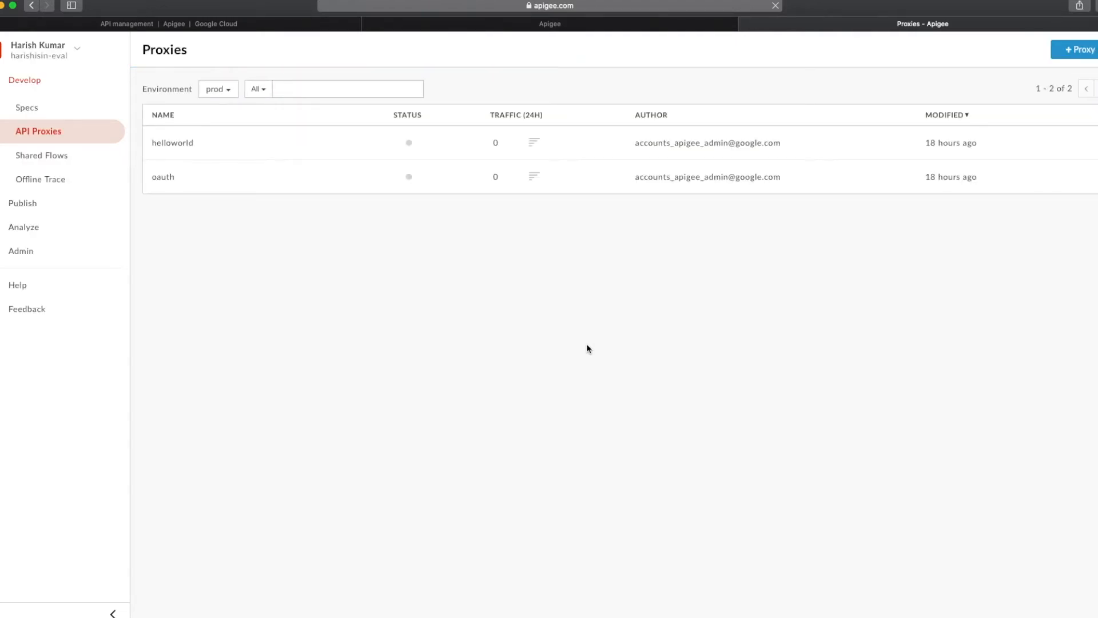
Step: Show the proxies of the test environment and start creating a proxy from the Reverse proxy template
left_click(228, 90)
left_click(228, 113)
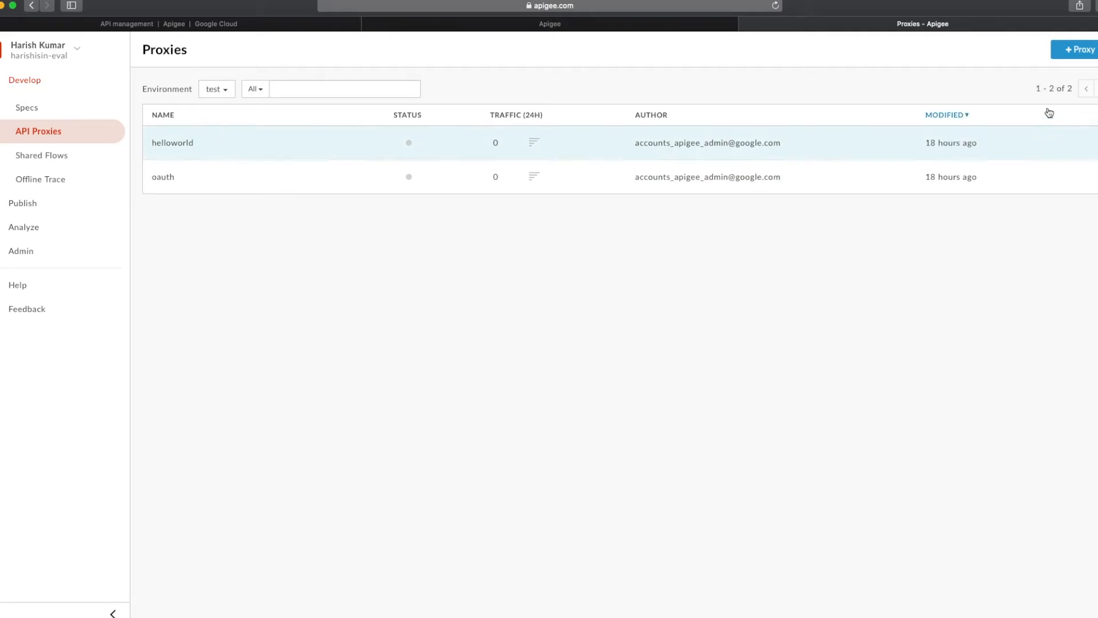
left_click(1074, 60)
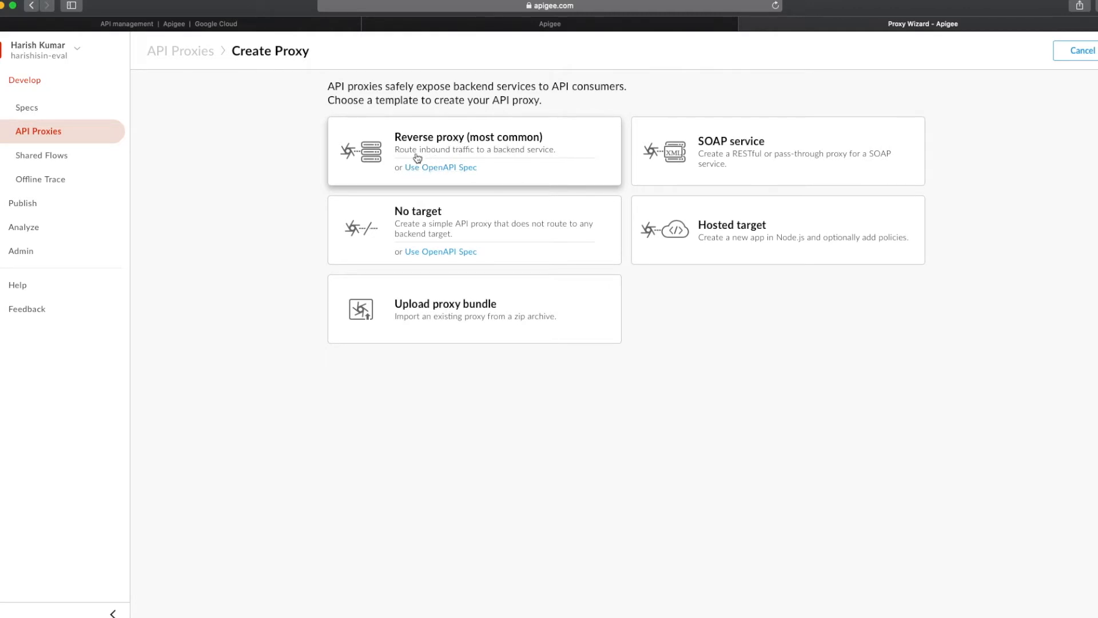
left_click(485, 136)
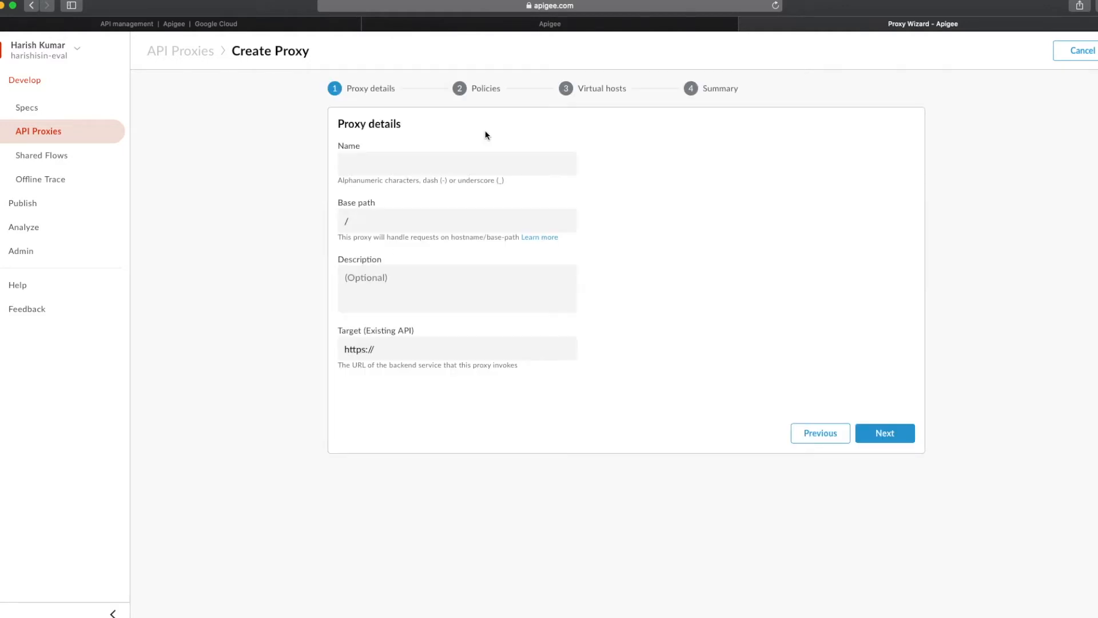
Step: Name the new proxy my-proxy in the proxy details
left_click(452, 164)
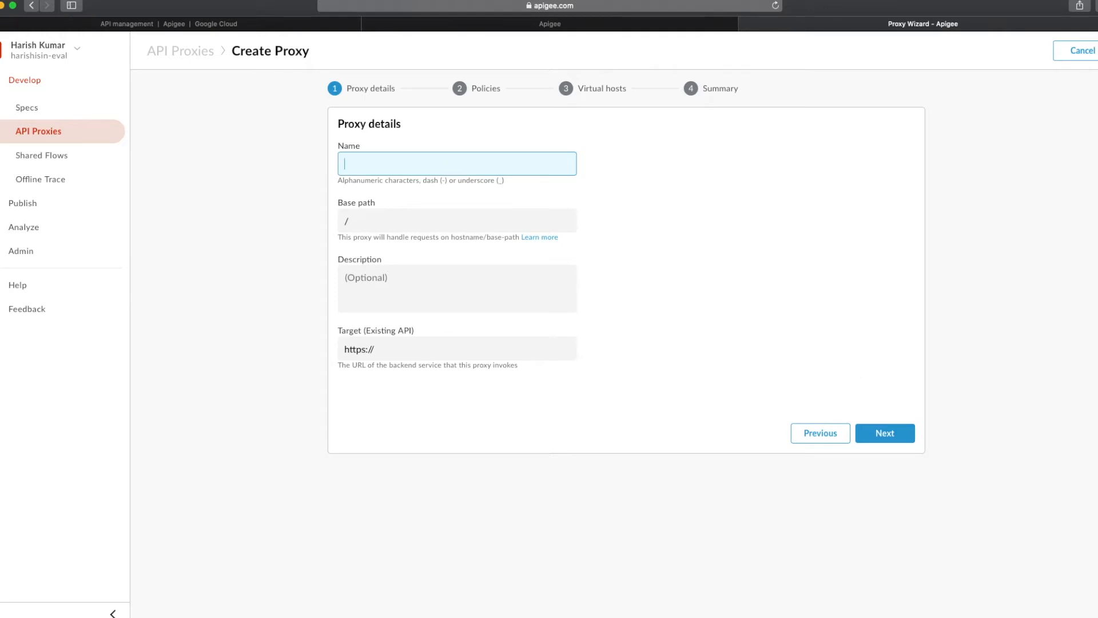
key("super+Tab")
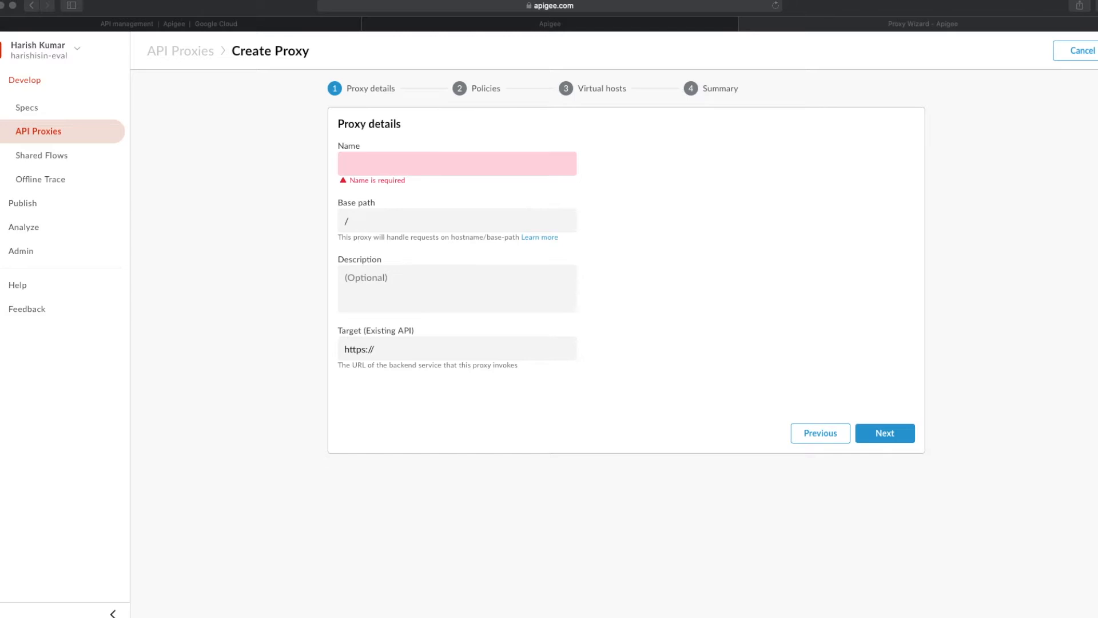
left_click(488, 160)
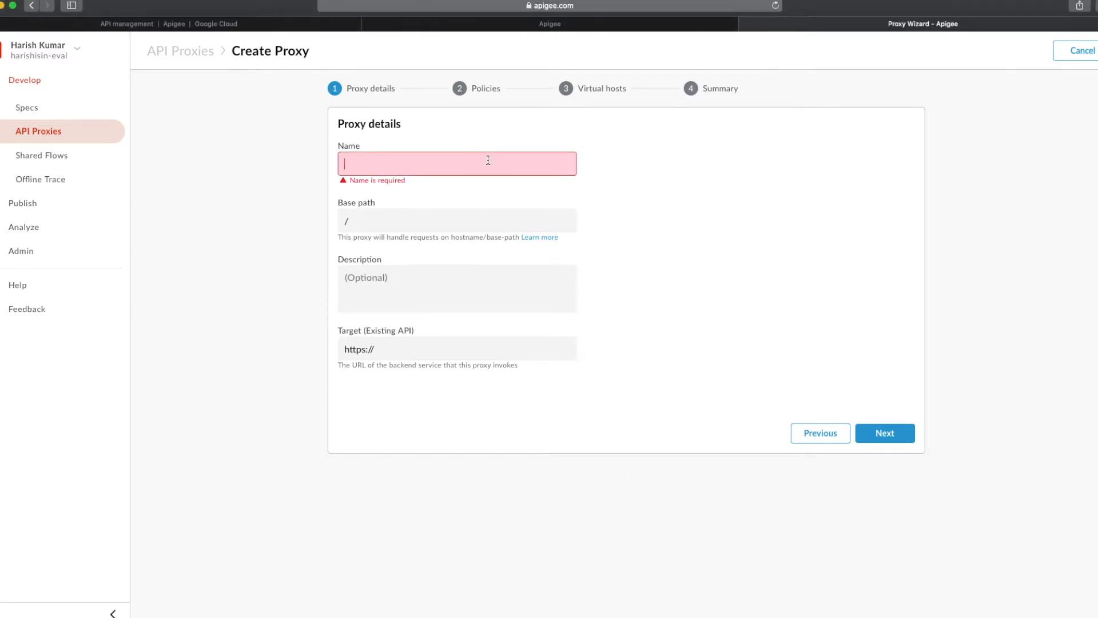
type("my-proxy")
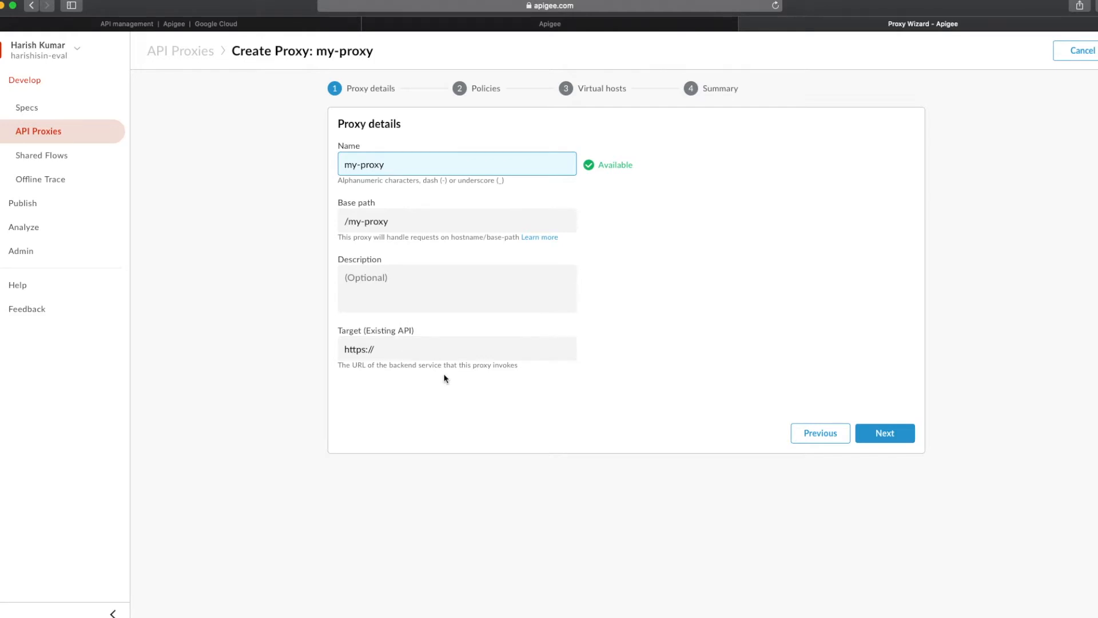
key("super+Tab")
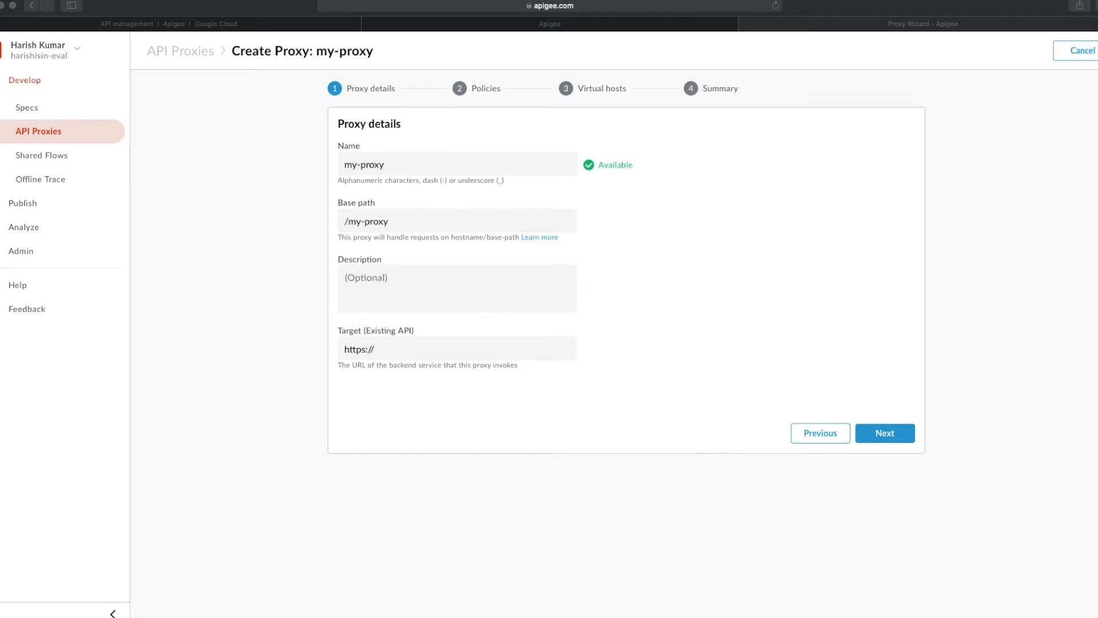
left_click(403, 347)
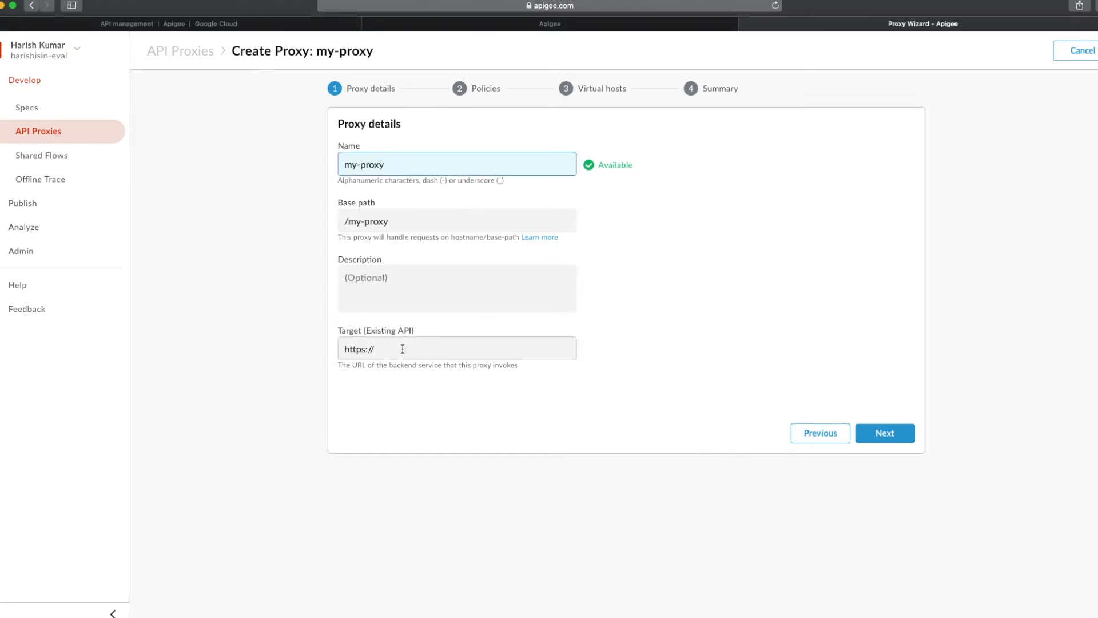
left_click_drag(403, 349, 326, 350)
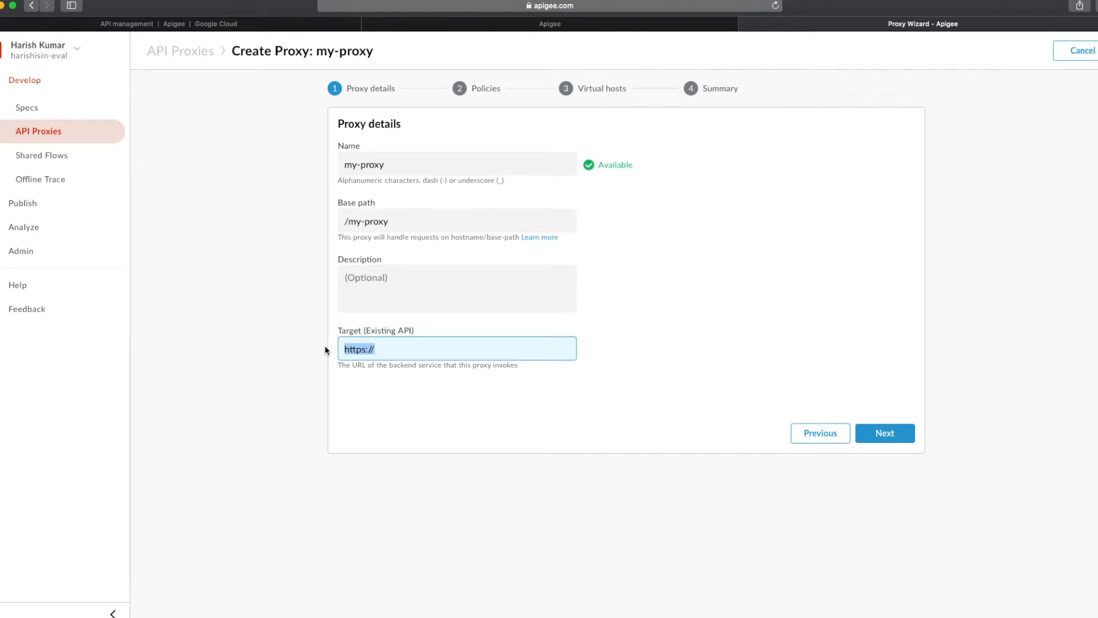
type("https://us-central1-apigee-quest-v2.cloudfunctions.net/api")
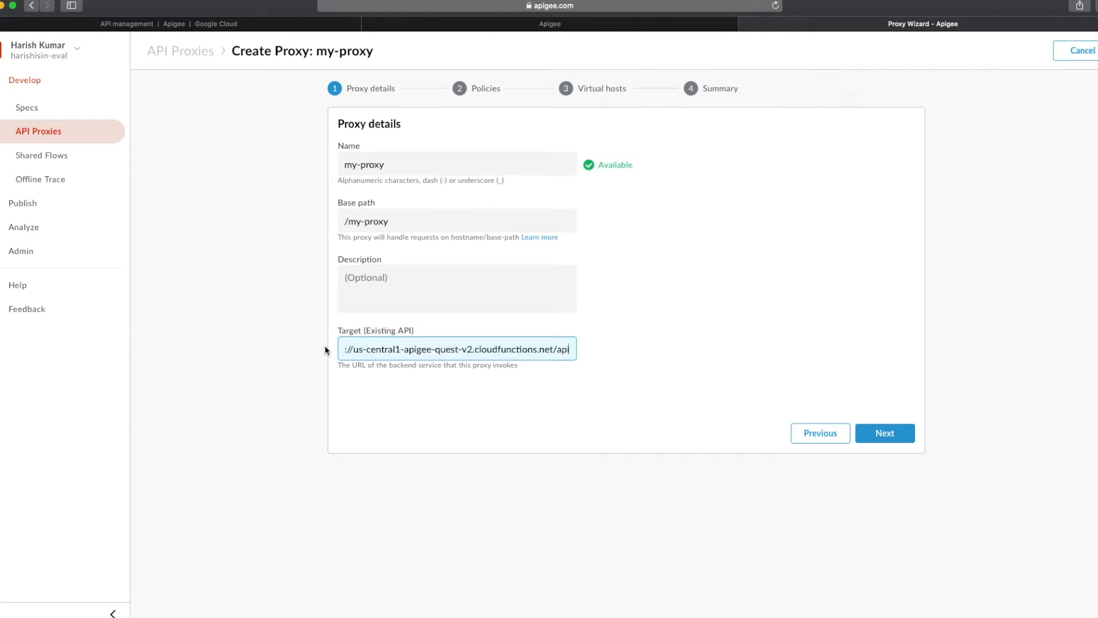
left_click(881, 434)
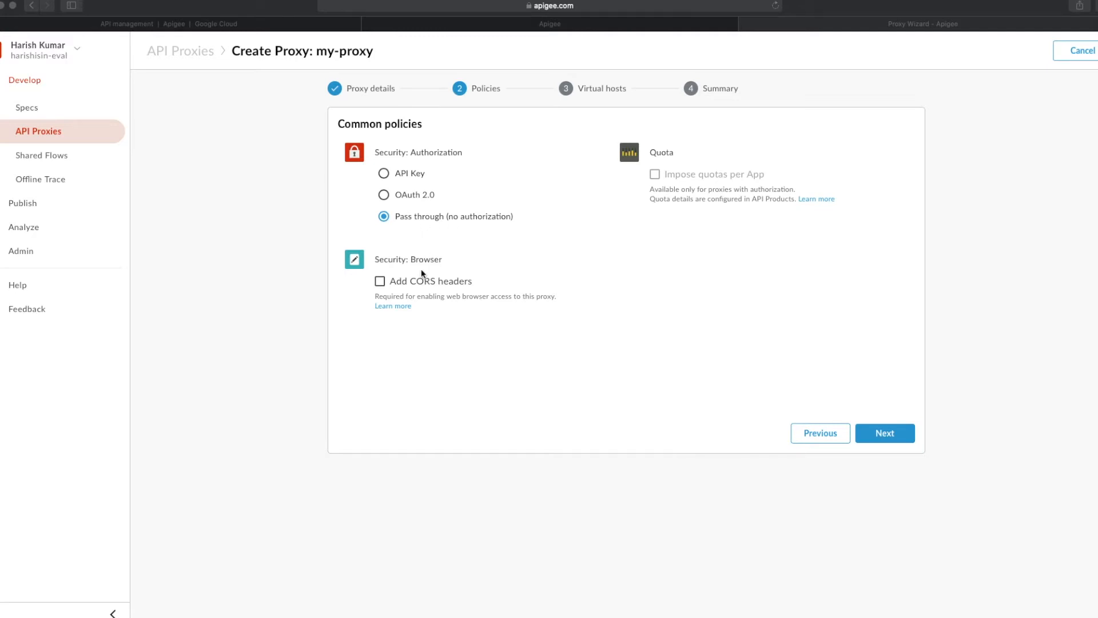
Step: Enable CORS headers in the common policies and continue to the virtual hosts
left_click(383, 282)
left_click(382, 284)
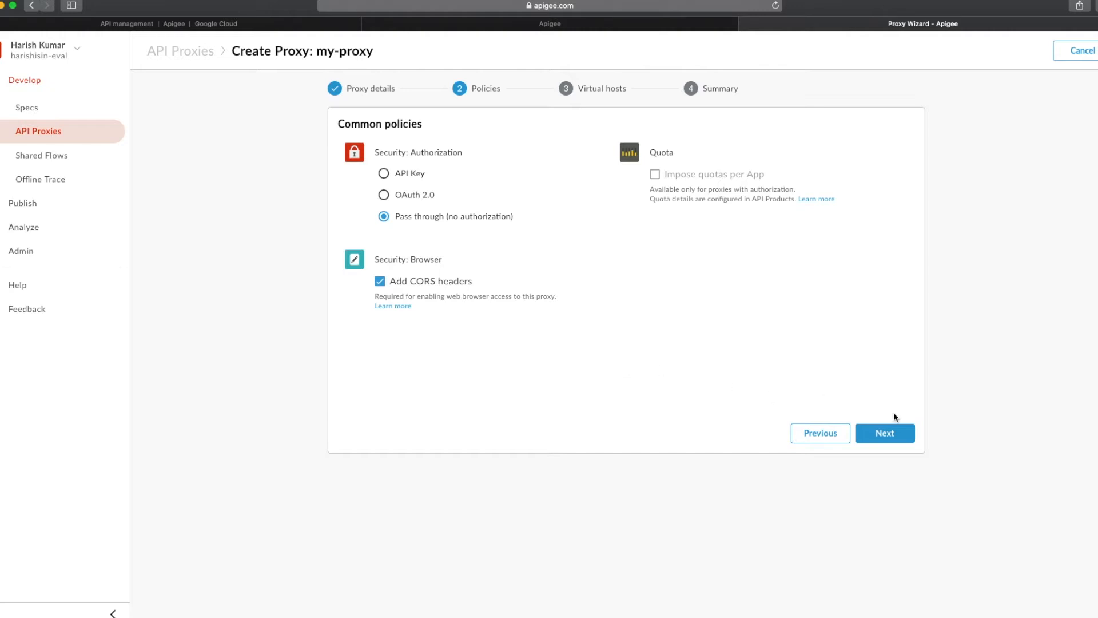
left_click(885, 434)
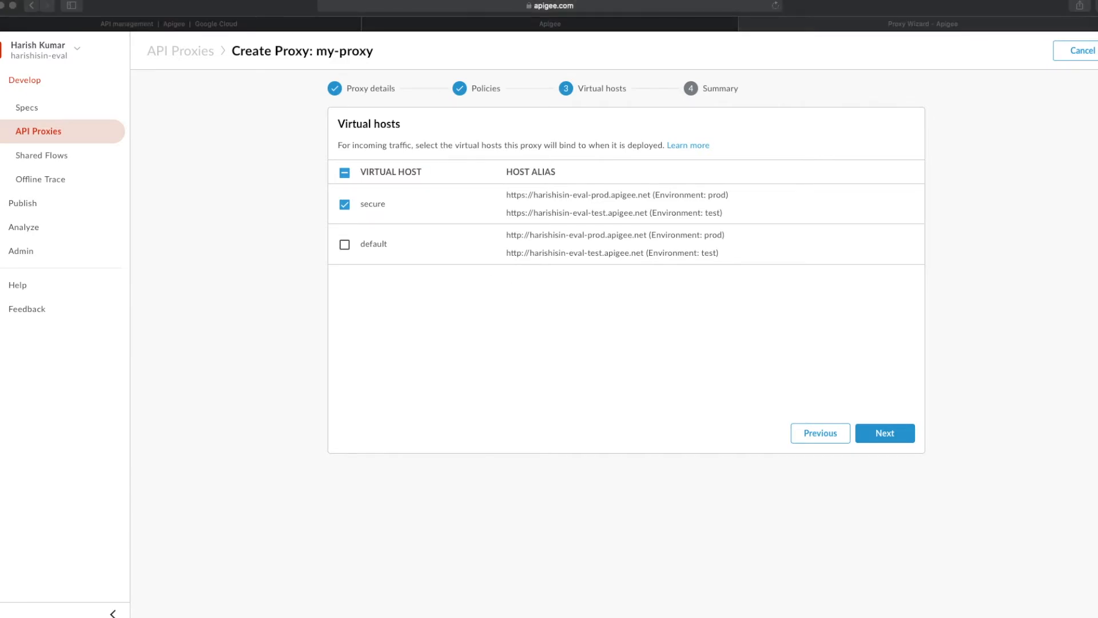
Step: Enable the default virtual host in addition to secure and continue to the summary
left_click(346, 246)
left_click(345, 245)
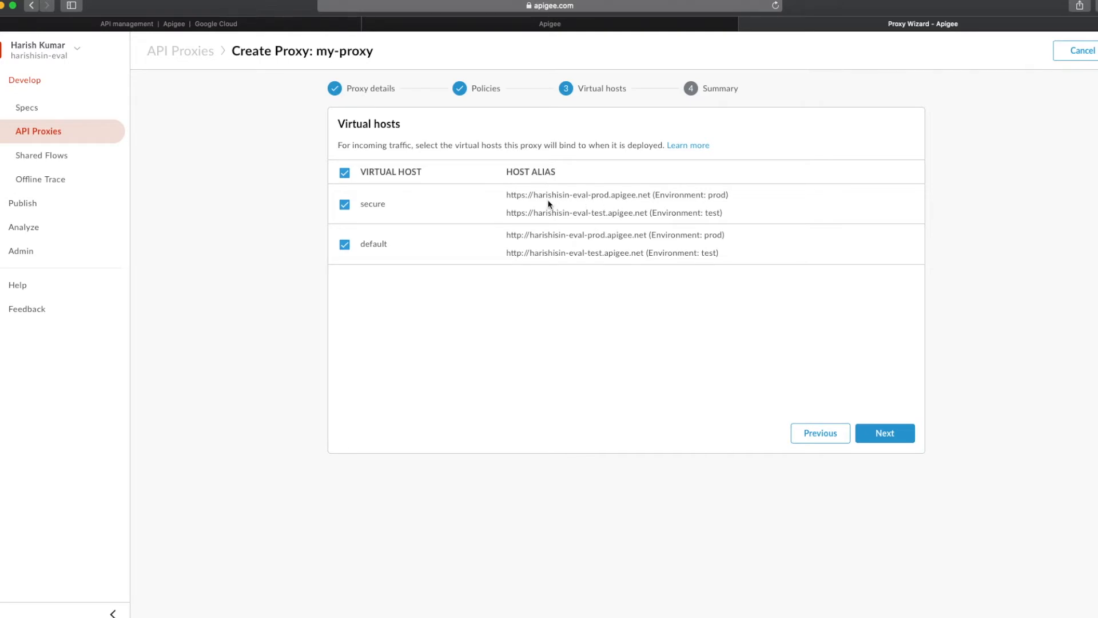
left_click(532, 195)
left_click_drag(532, 196, 650, 196)
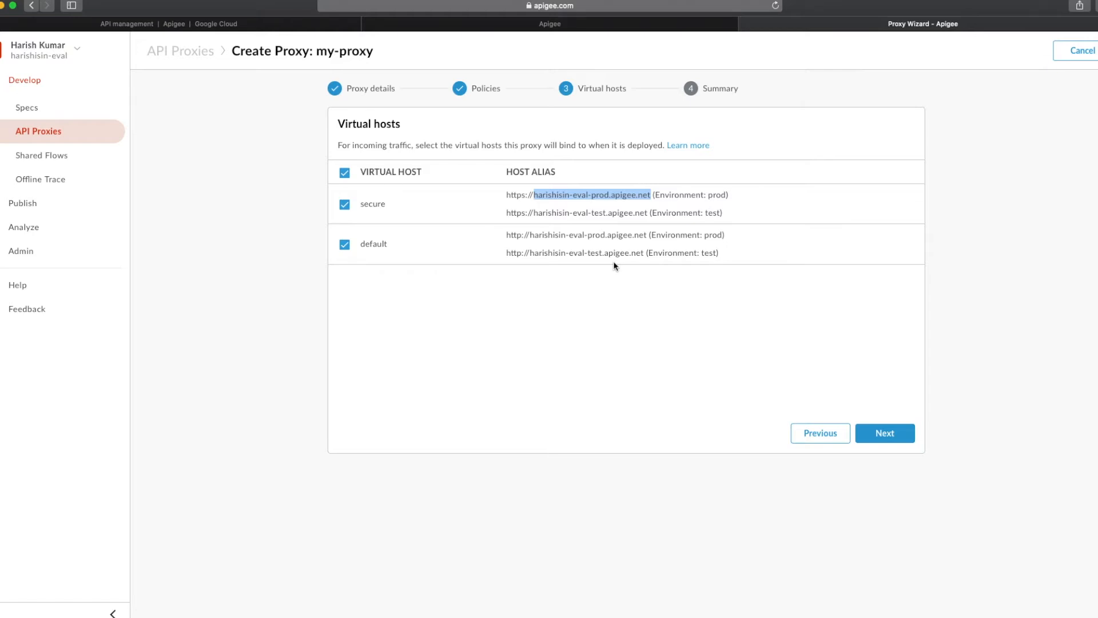
left_click(874, 433)
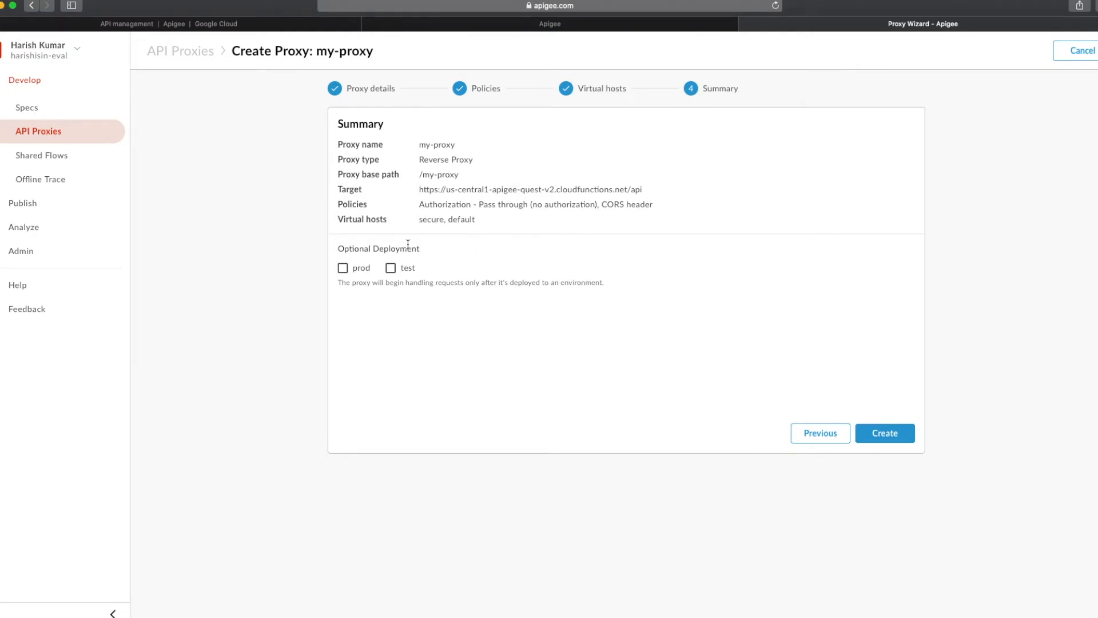
Step: Create the proxy with deployment to the test environment, and open its overview with all deployment URLs expanded
left_click(391, 270)
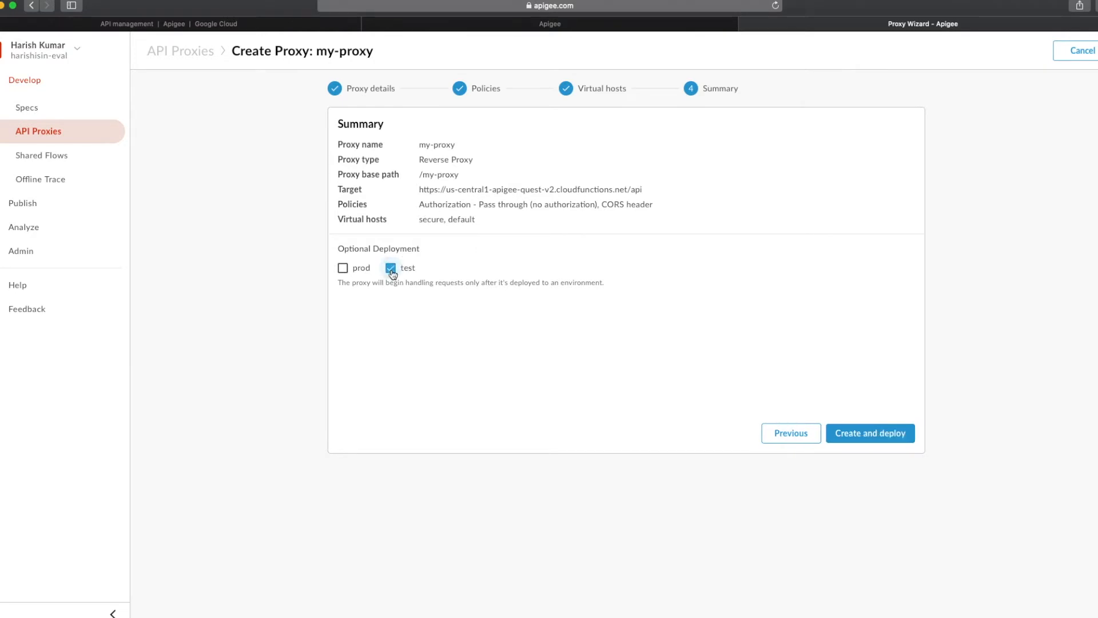
left_click(852, 437)
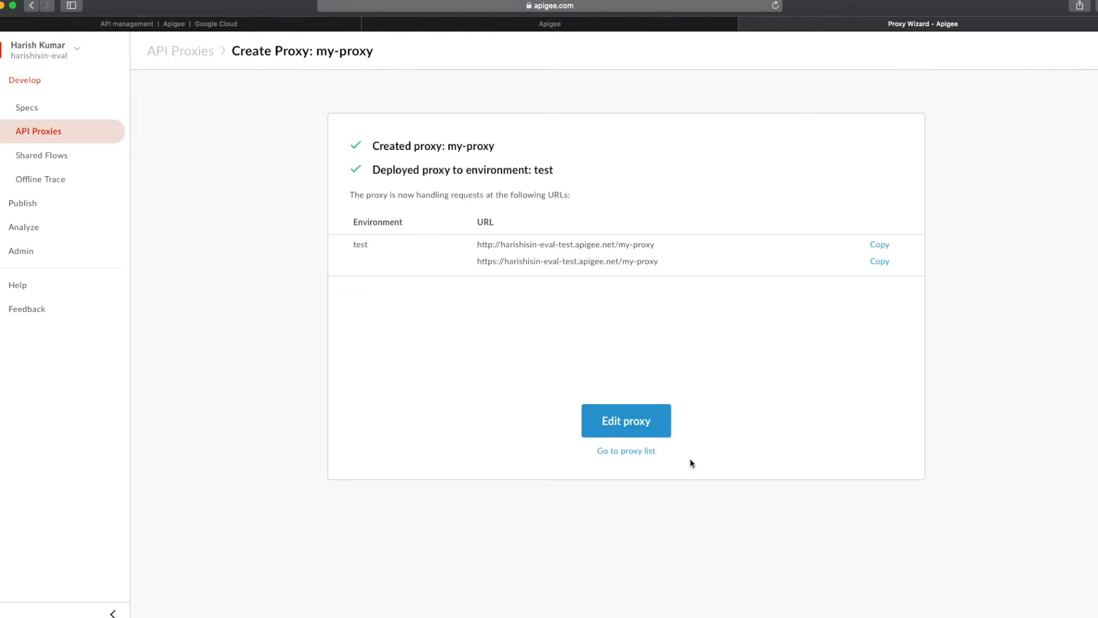
left_click(640, 429)
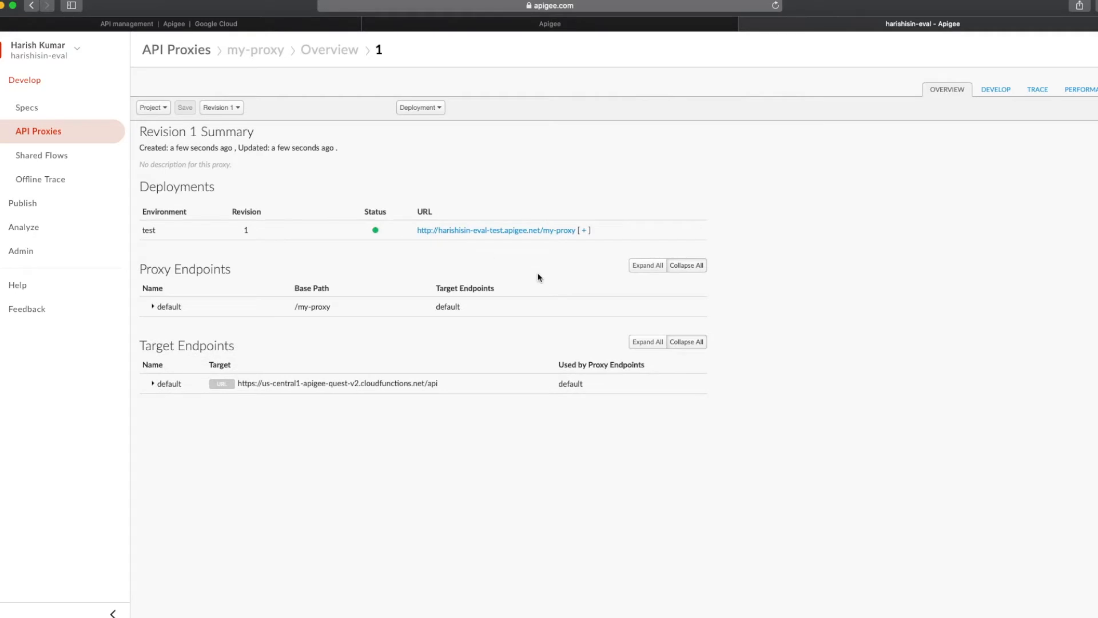
left_click(585, 231)
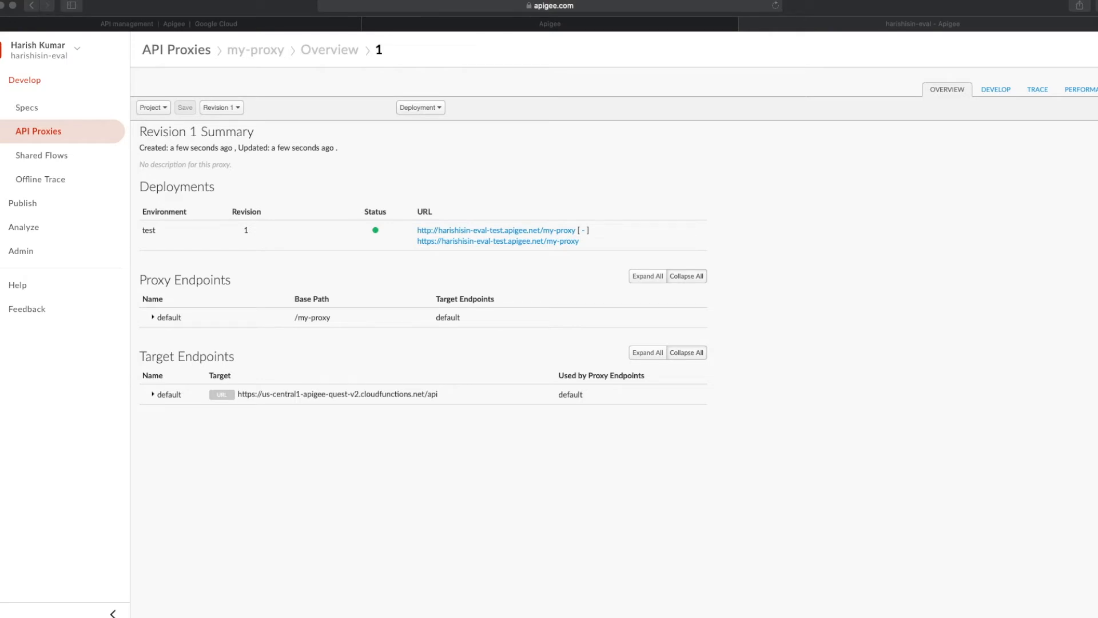
Step: Add a new GET request in Postman and fill its URL with the http deployment URL copied from Apigee
key("super+Tab")
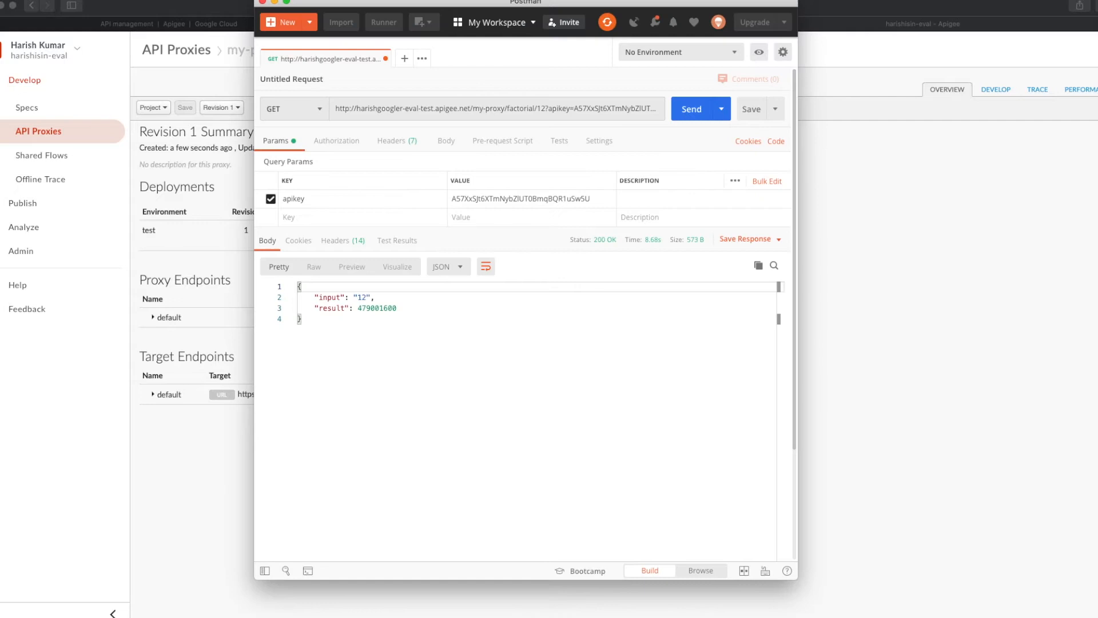
left_click(404, 59)
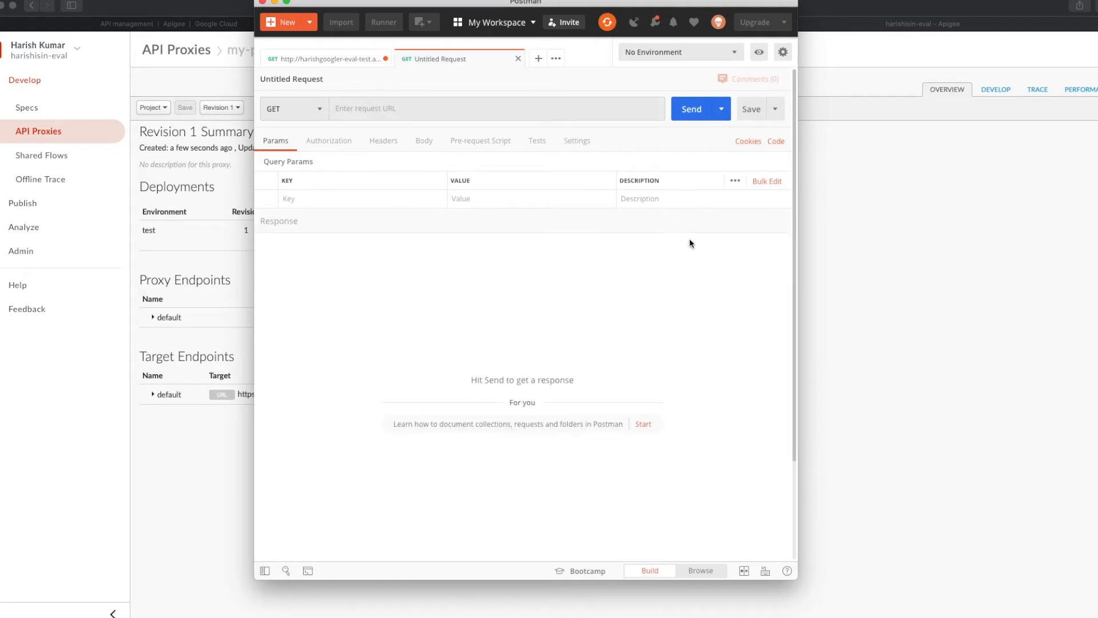
left_click(849, 242)
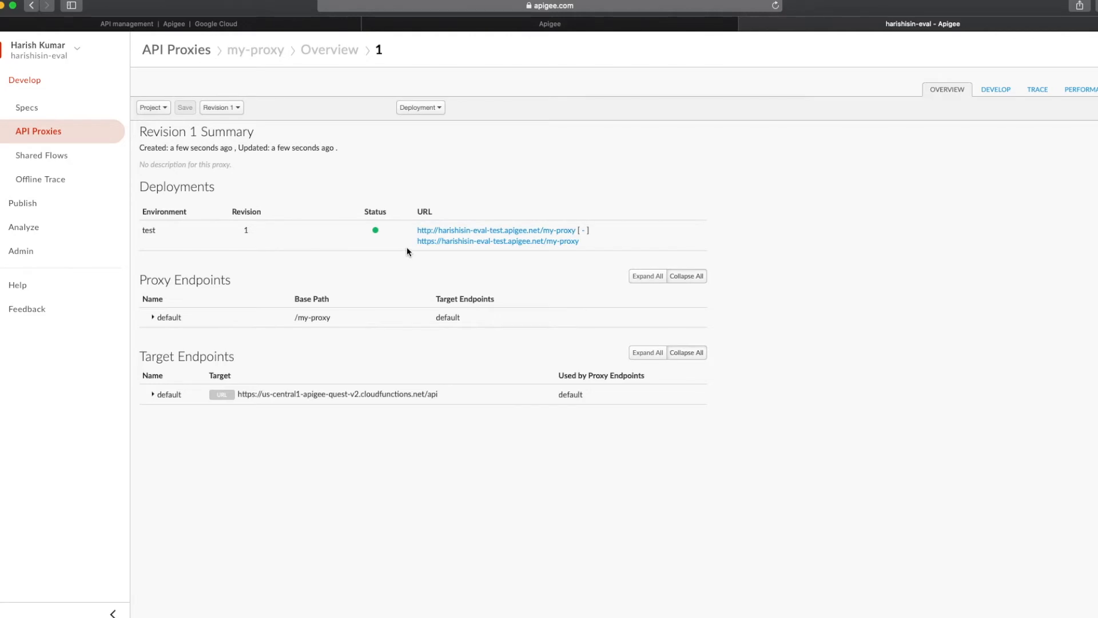
left_click_drag(410, 232, 577, 228)
key("super+c")
left_click(456, 205)
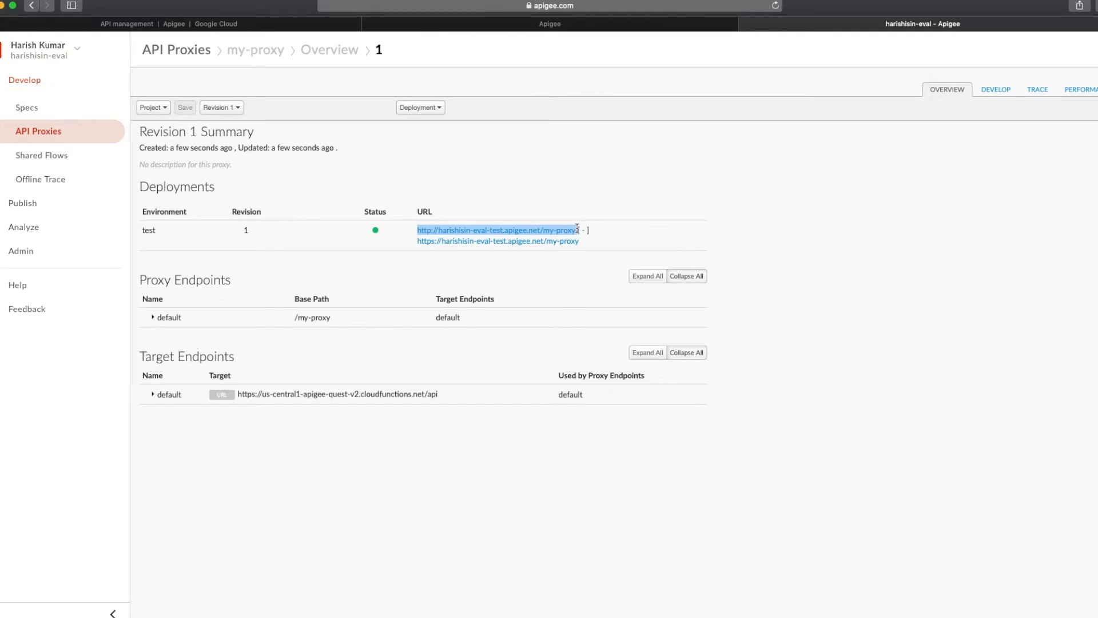
key("super+Tab")
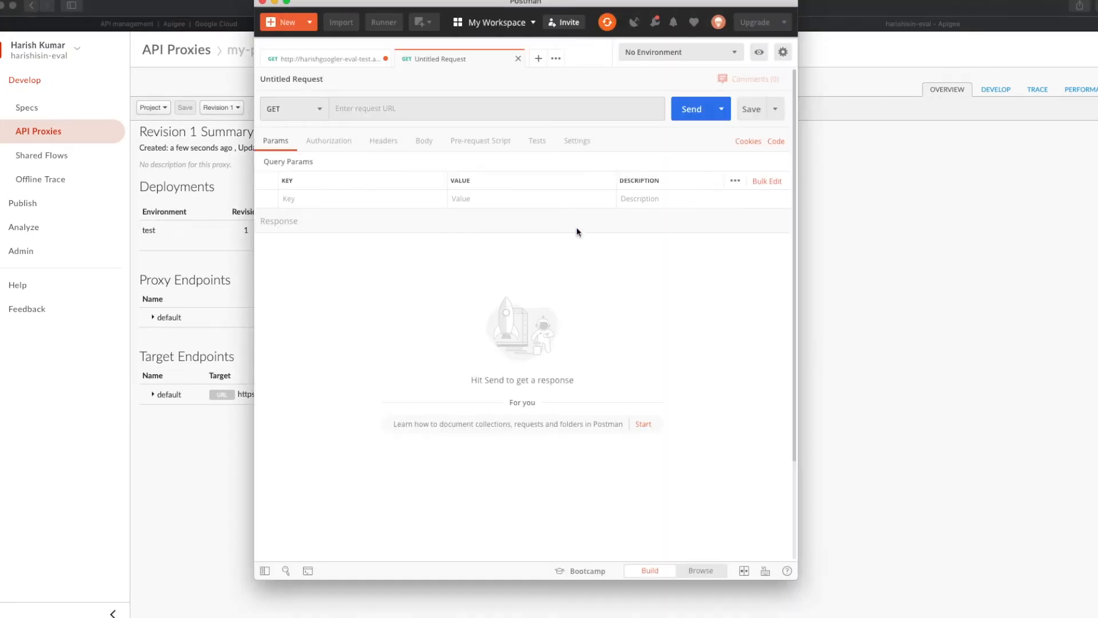
left_click(453, 109)
key("super+v")
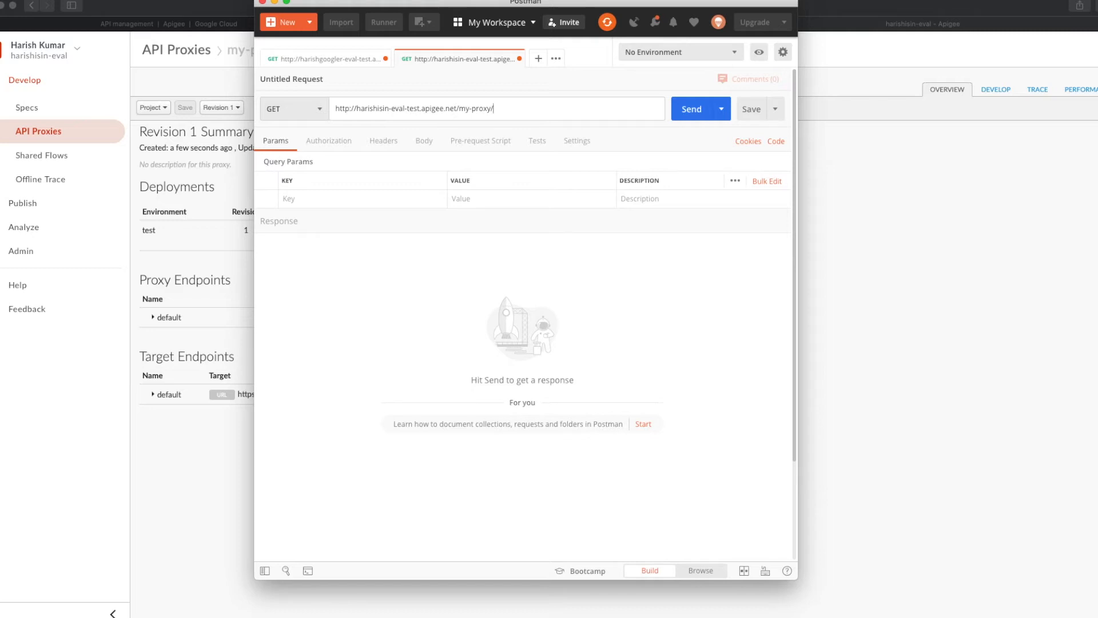
Step: Append /factorial/12 to the request URL and send the request
type("/fc")
type("ctori")
type("al/")
type("12")
left_click(686, 110)
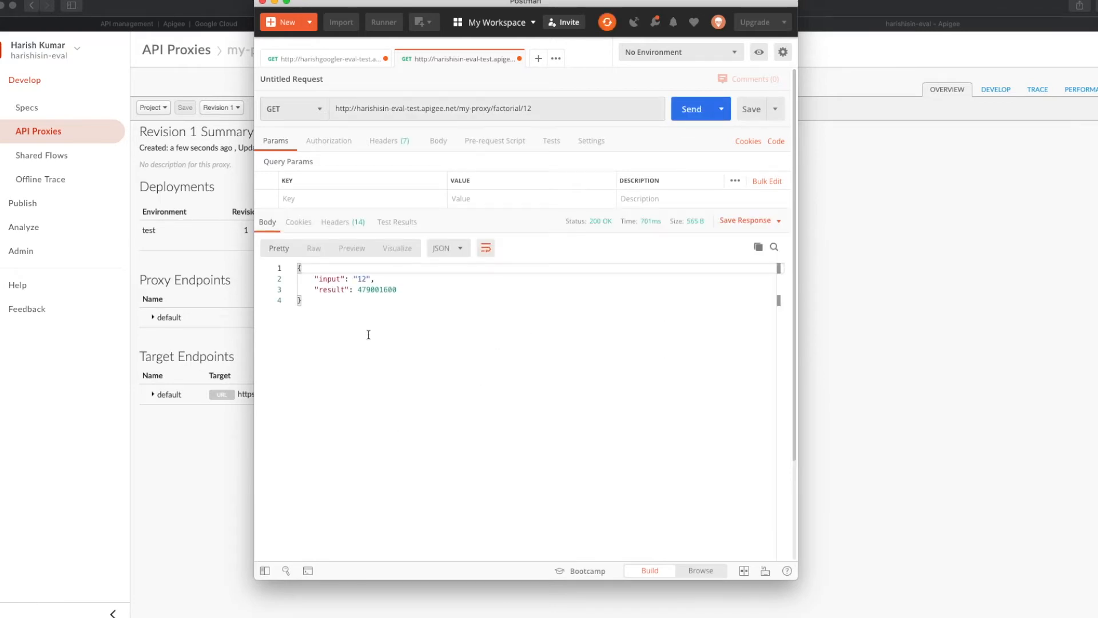
Step: Examine the input and result values in the response body and switch back to the proxy overview in Apigee
left_click_drag(312, 280, 376, 279)
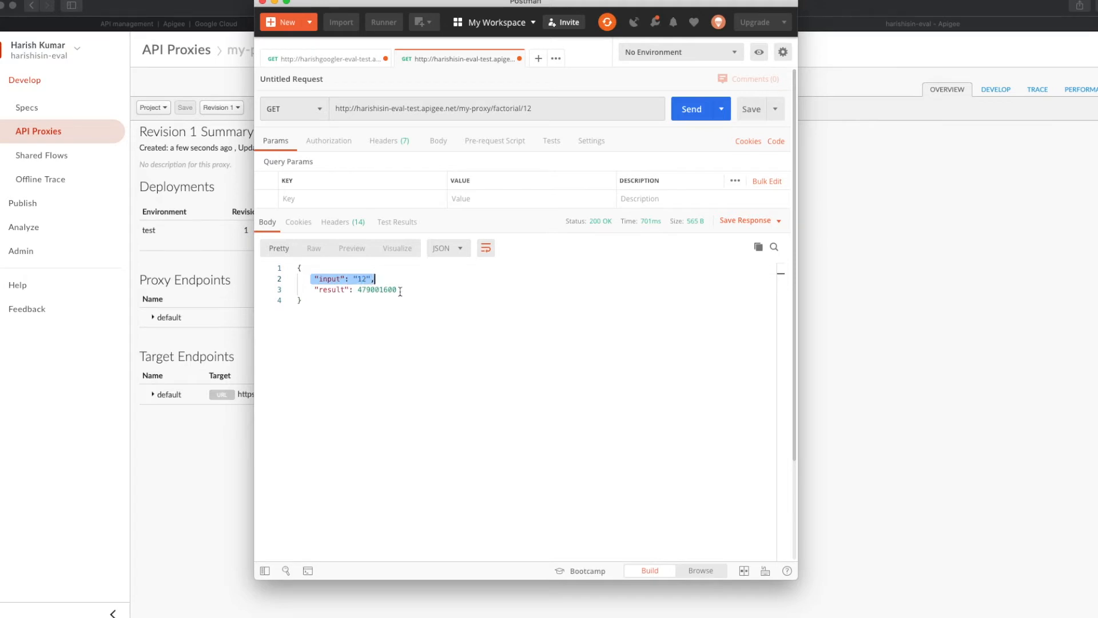
double_click(380, 290)
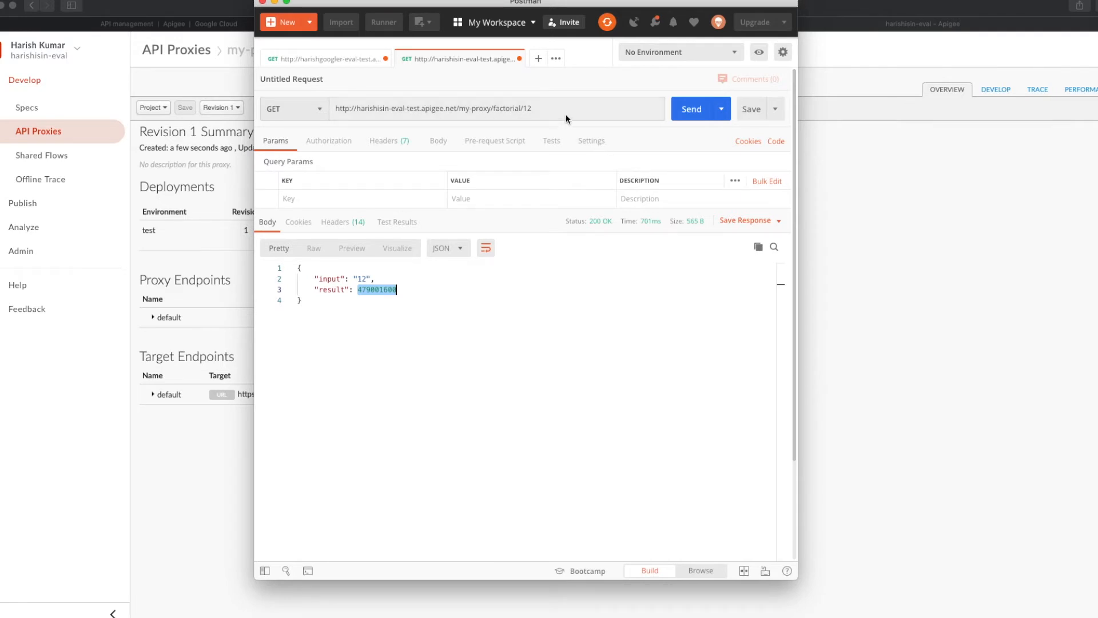
left_click(876, 218)
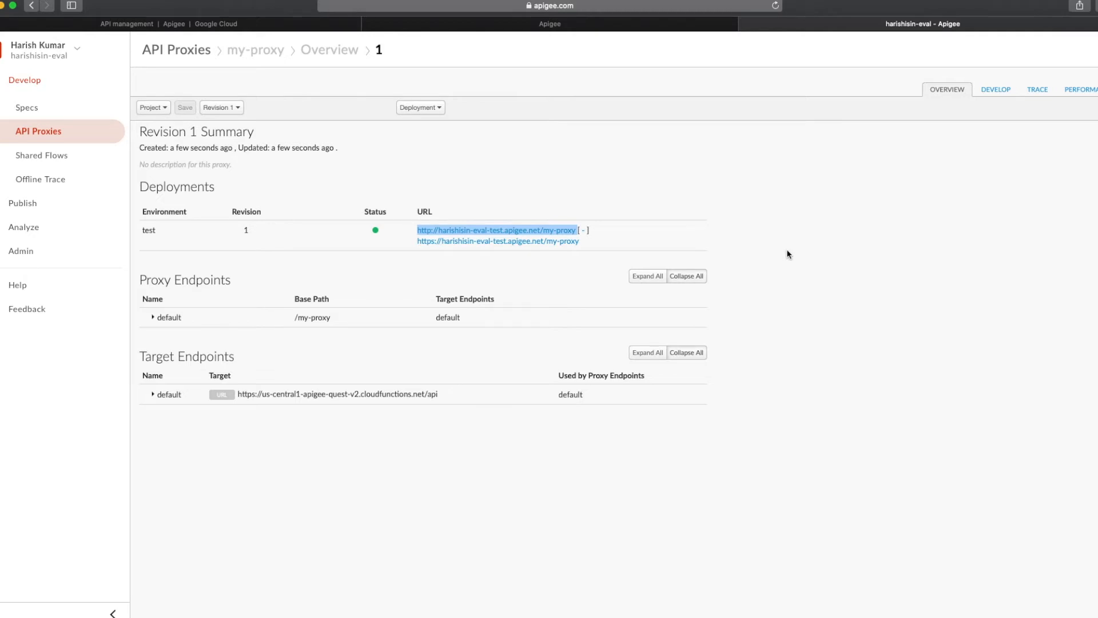
key("super+Tab")
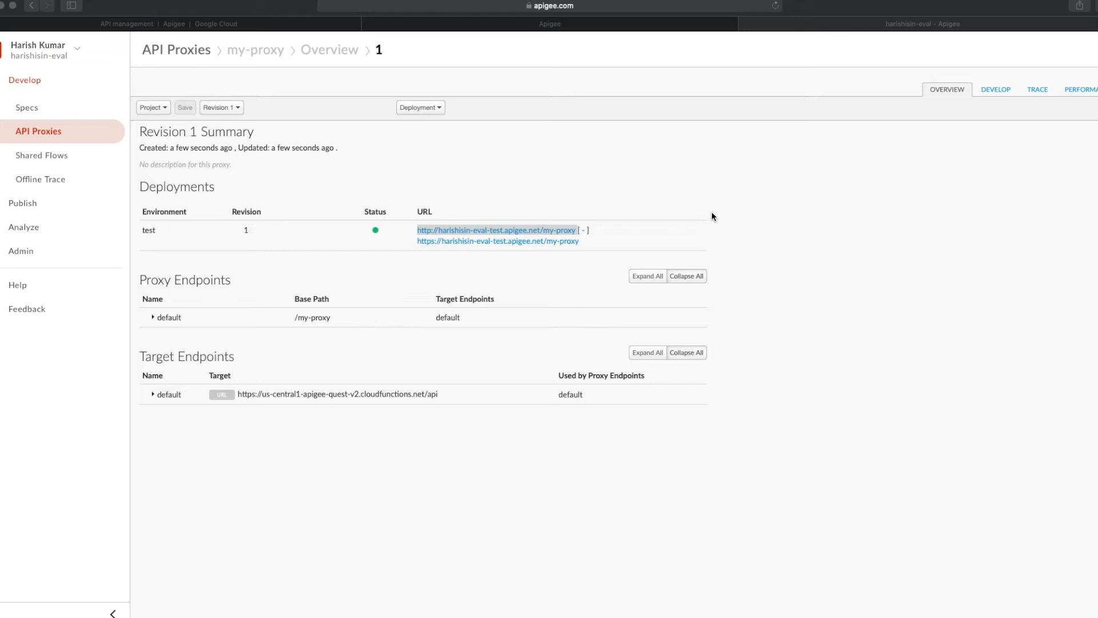
Step: Open my-proxy for development and start adding a policy step to the request of the default proxy endpoint's PreFlow
left_click(993, 93)
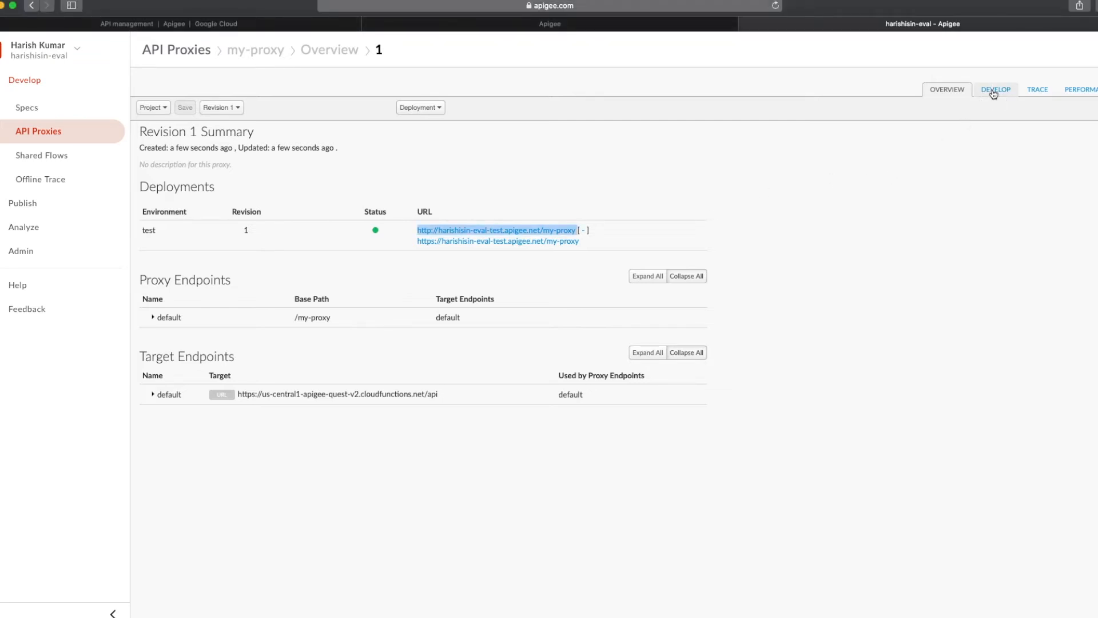
left_click(998, 91)
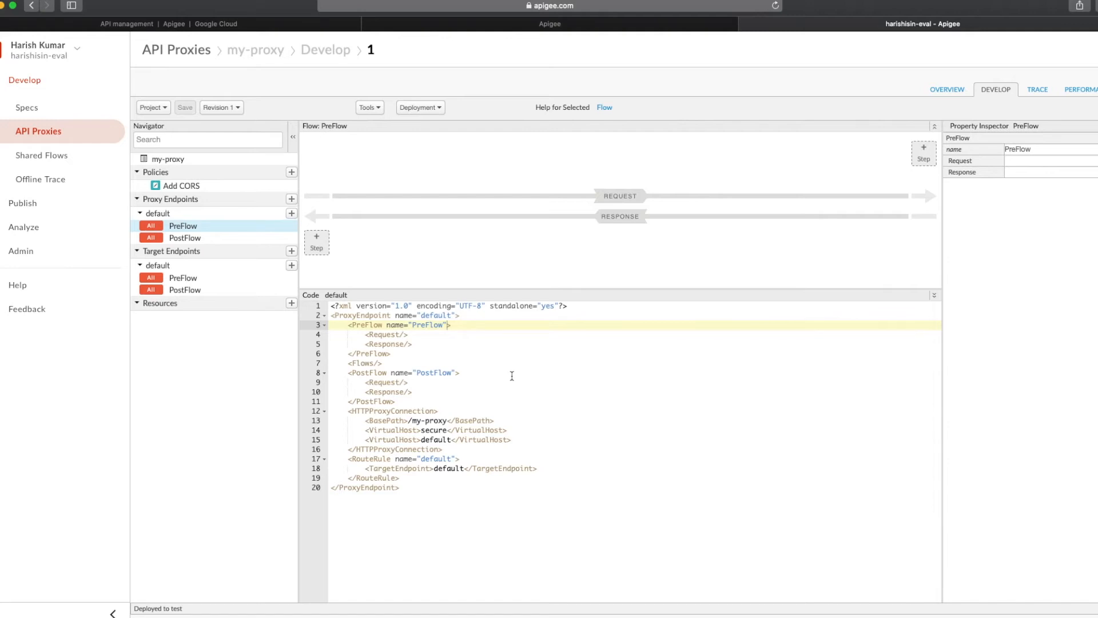
mouse_move(195, 190)
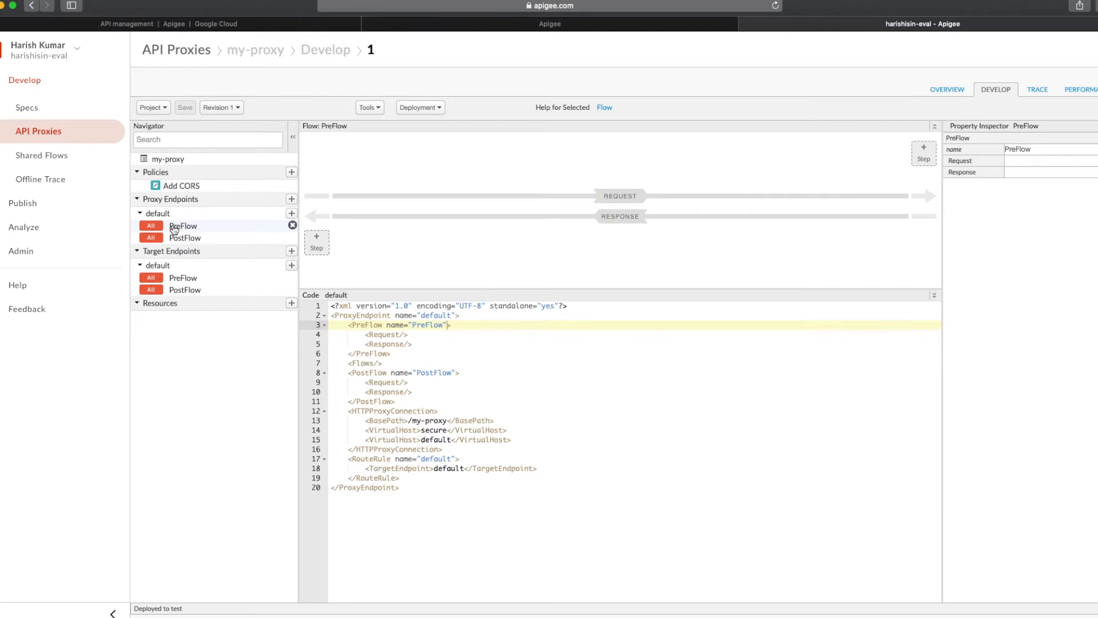
left_click(922, 153)
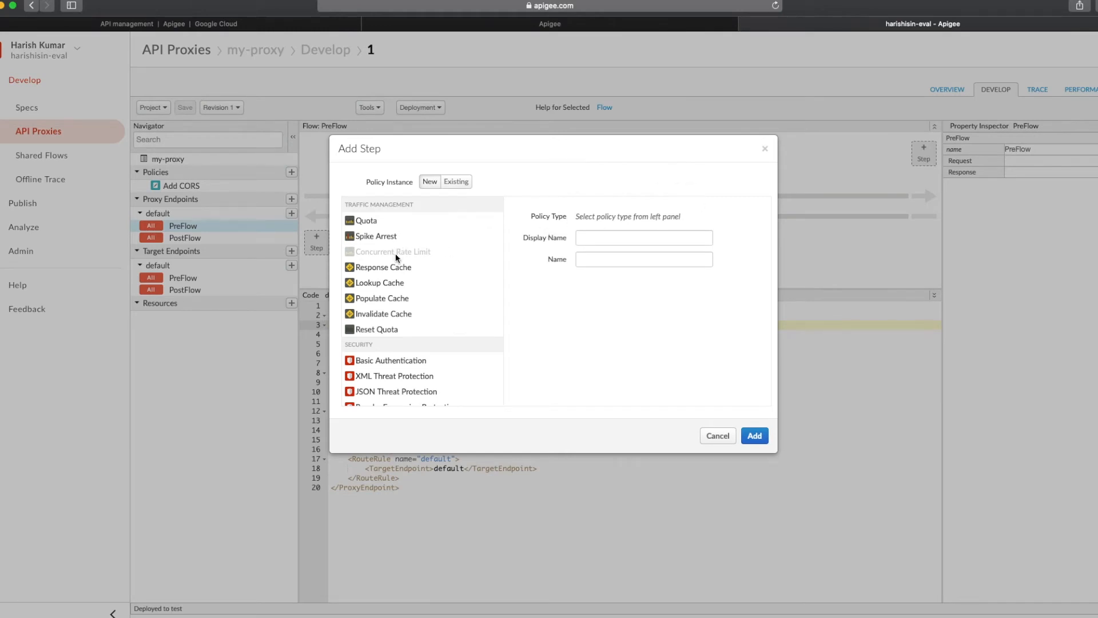
Step: Look through the available policy types, from Traffic Management and Security down to Extension
mouse_move(396, 253)
scroll(402, 263, "down", 3)
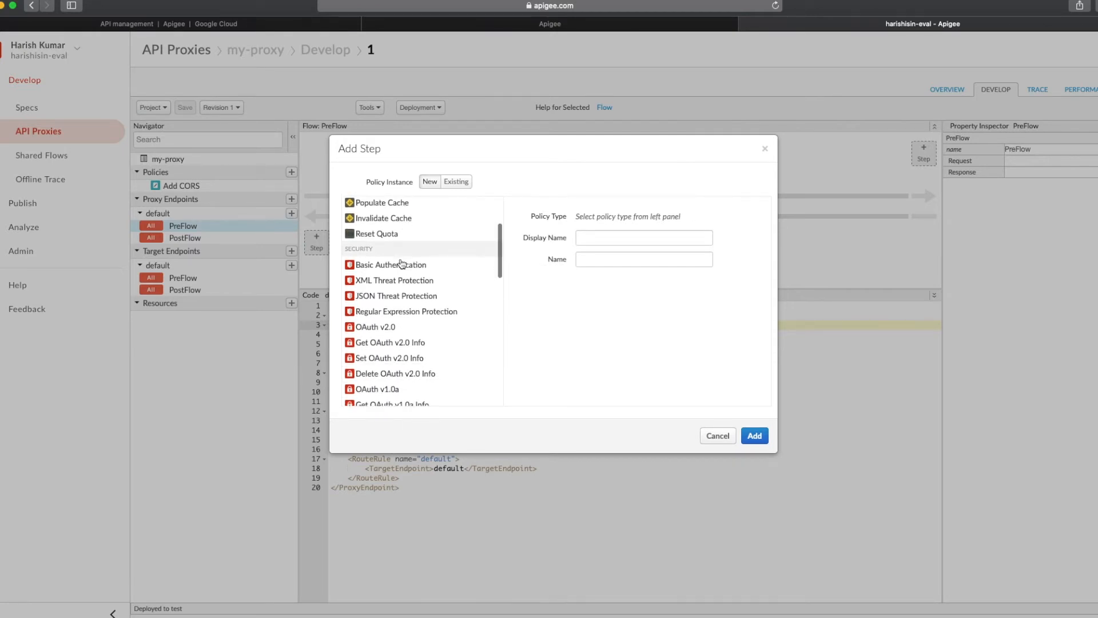
scroll(402, 264, "down", 10)
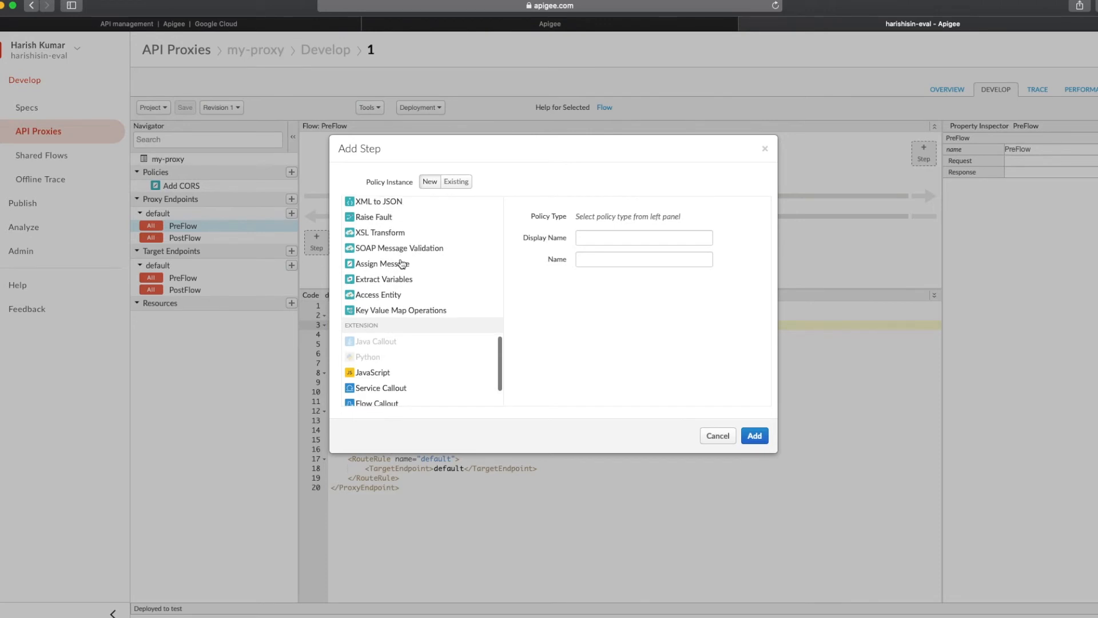
scroll(402, 264, "down", 2)
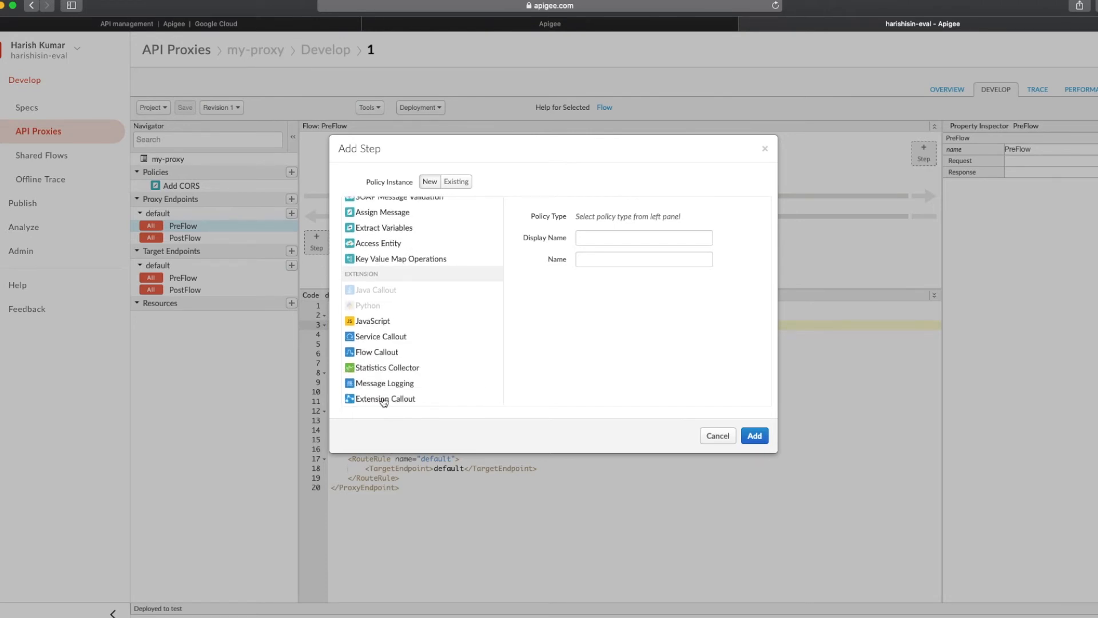
scroll(399, 355, "up", 1)
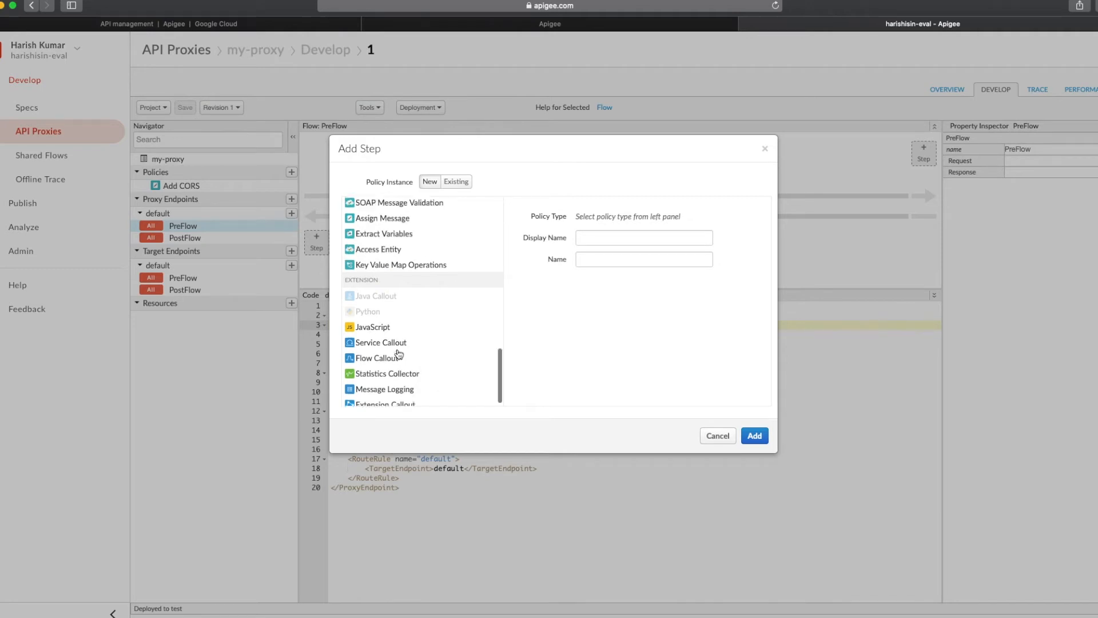
scroll(398, 354, "up", 10)
scroll(399, 354, "up", 5)
scroll(399, 354, "down", 15)
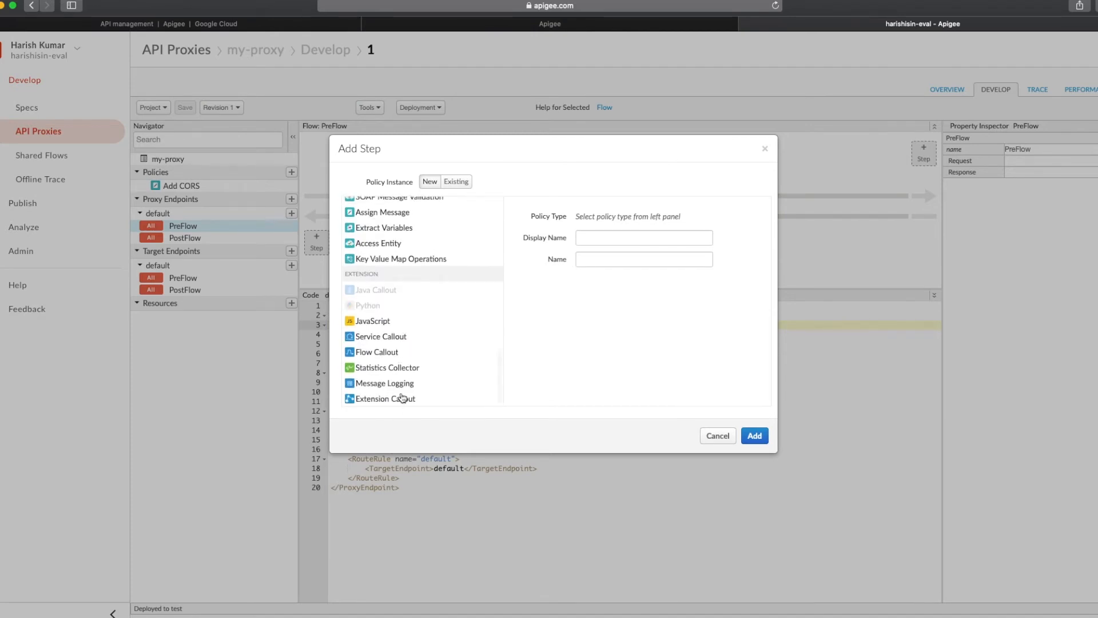
scroll(402, 397, "up", 15)
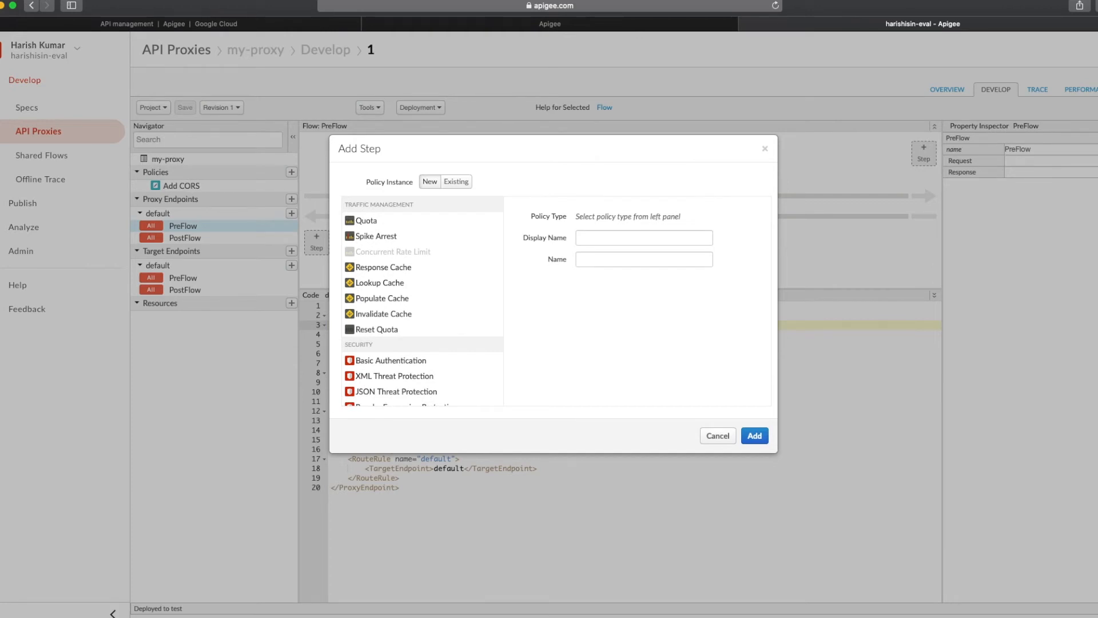
Step: Add a new Spike Arrest policy to the PreFlow request and set its rate to 2ps
left_click(377, 240)
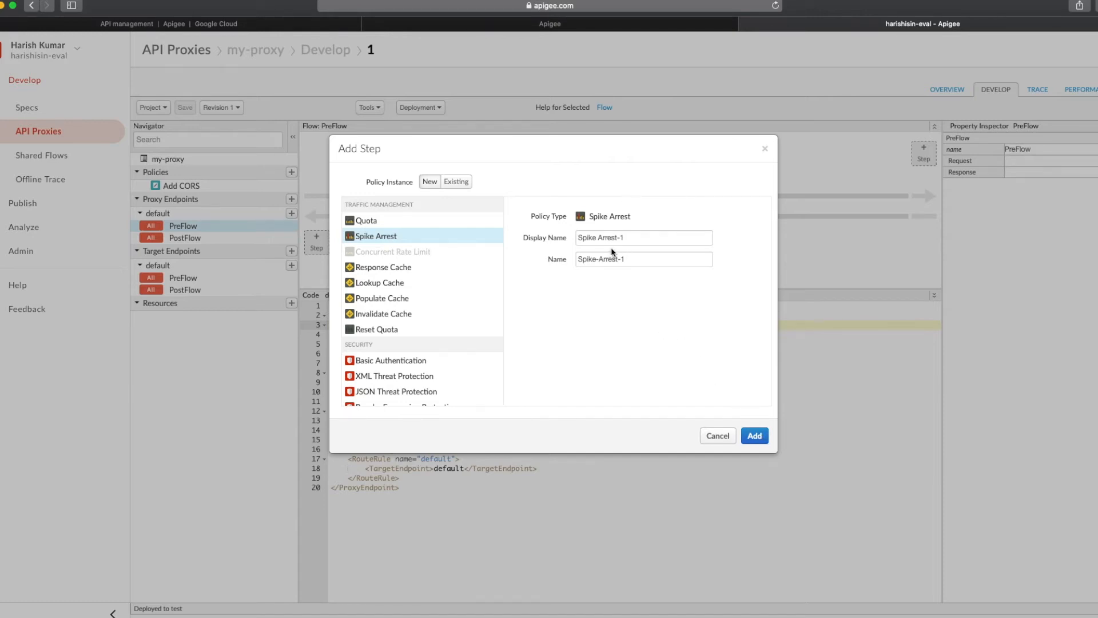
left_click(754, 436)
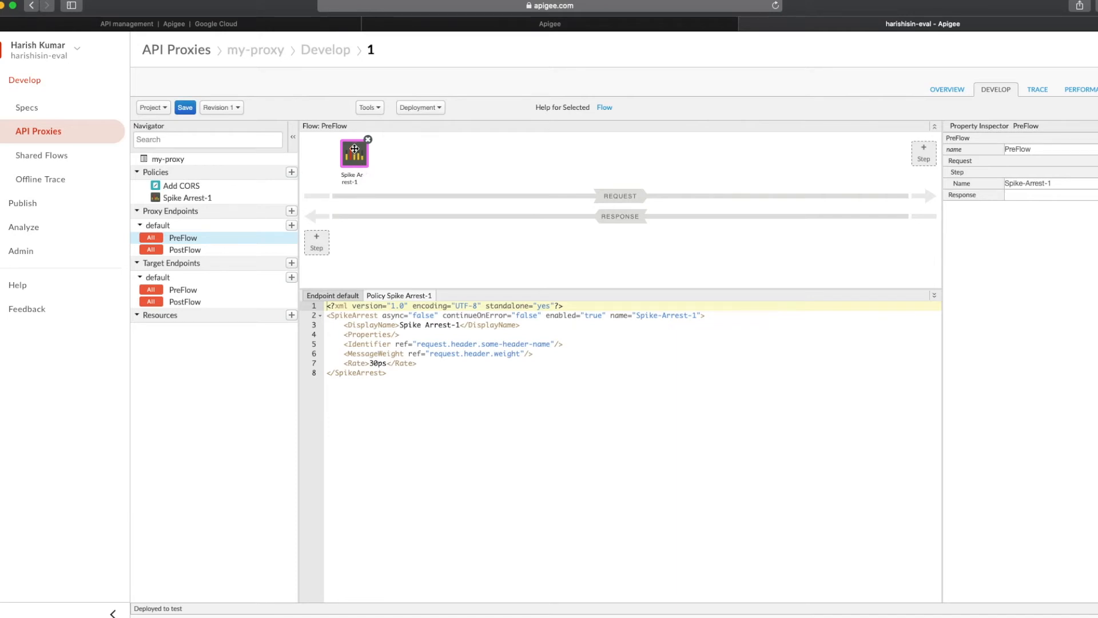
left_click(400, 376)
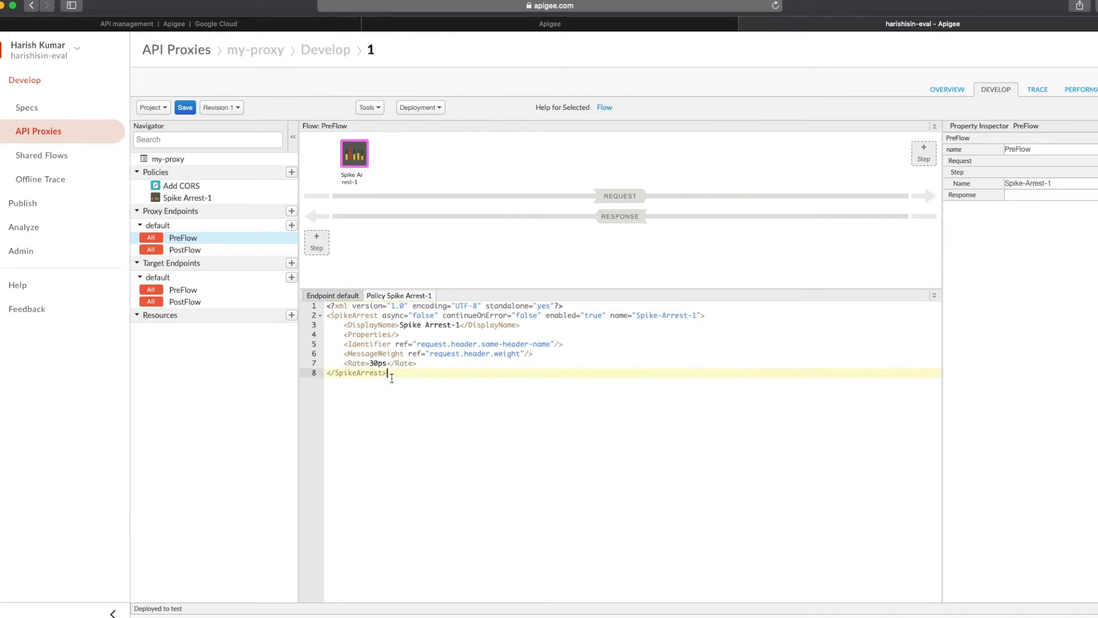
left_click_drag(400, 377, 300, 299)
left_click(421, 365)
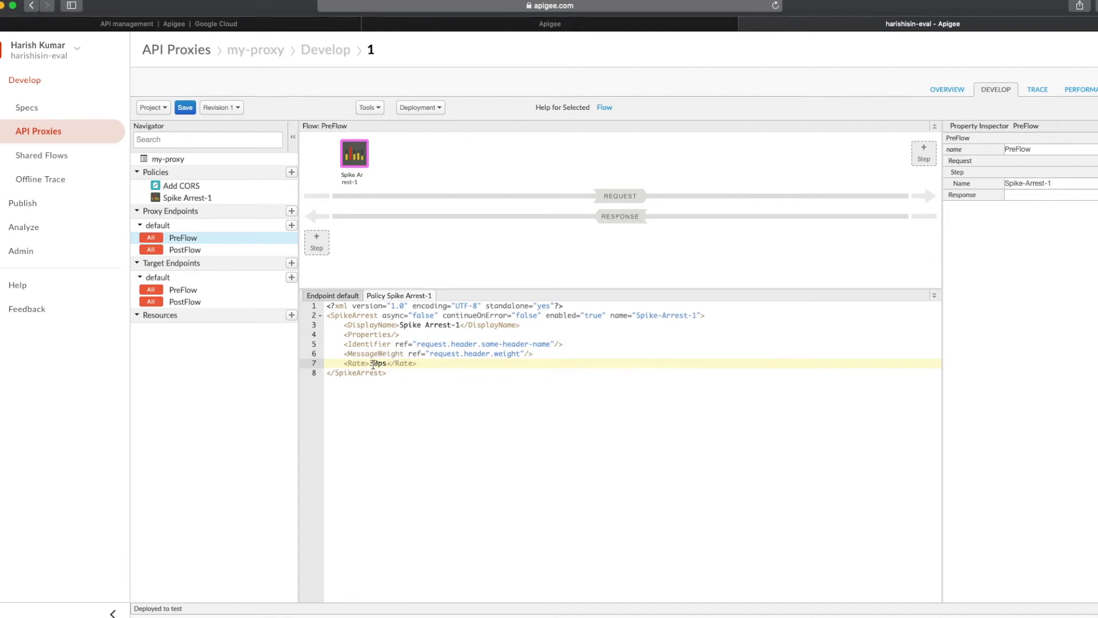
left_click_drag(378, 363, 370, 362)
type("2")
left_click(438, 384)
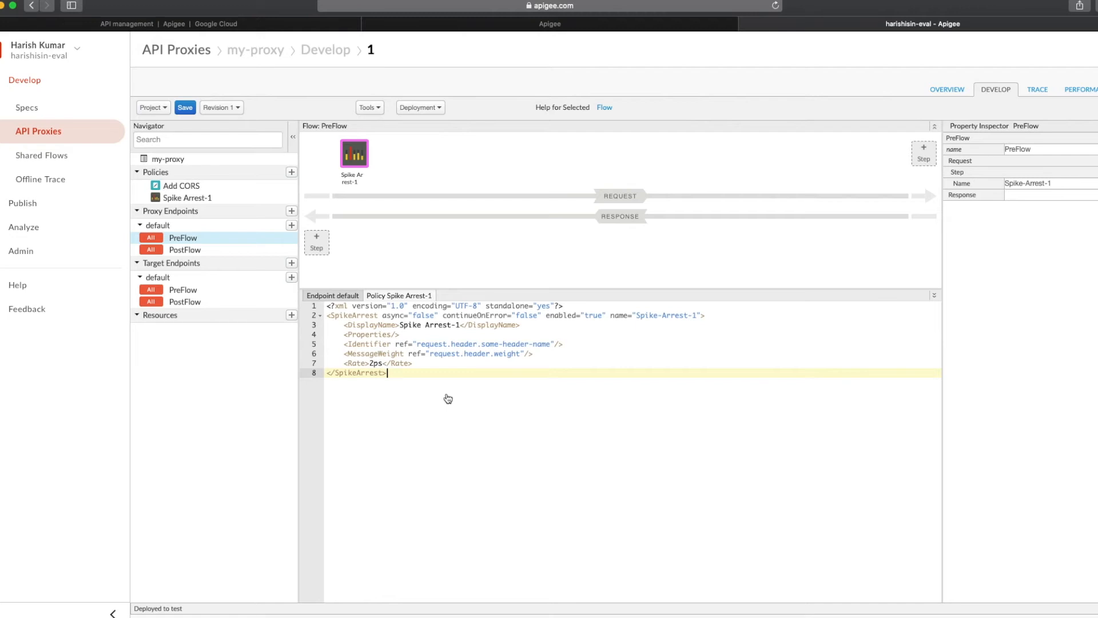
key("super+Tab")
left_click(699, 112)
key("super+Tab")
Step: Add a new Verify API Key policy to the PreFlow request and highlight the apikey query parameter in its code
left_click(925, 154)
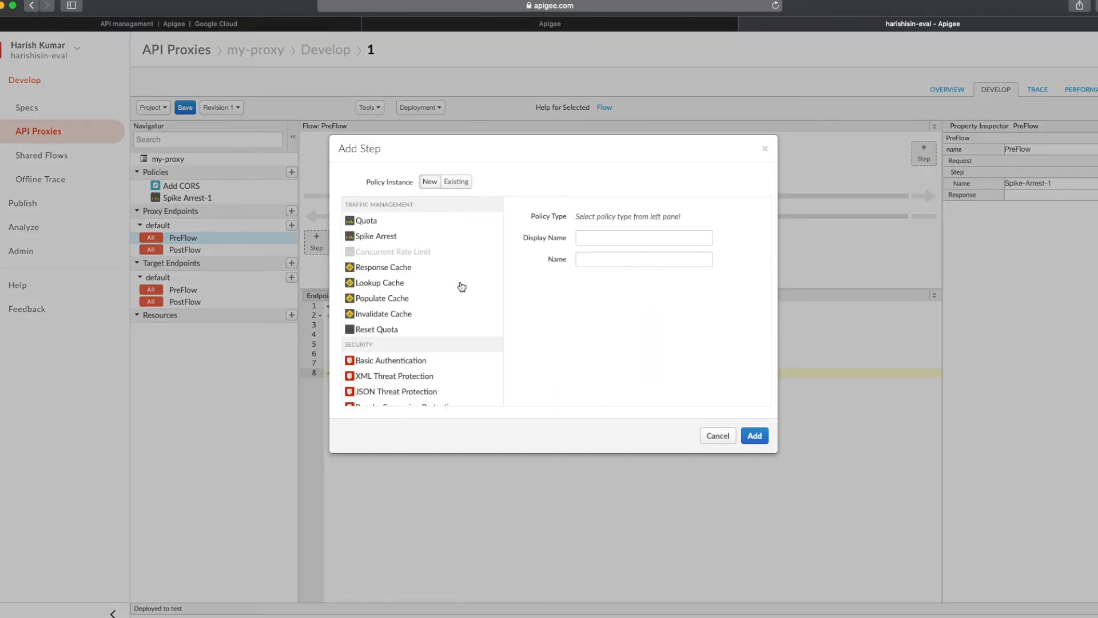
scroll(404, 282, "down", 5)
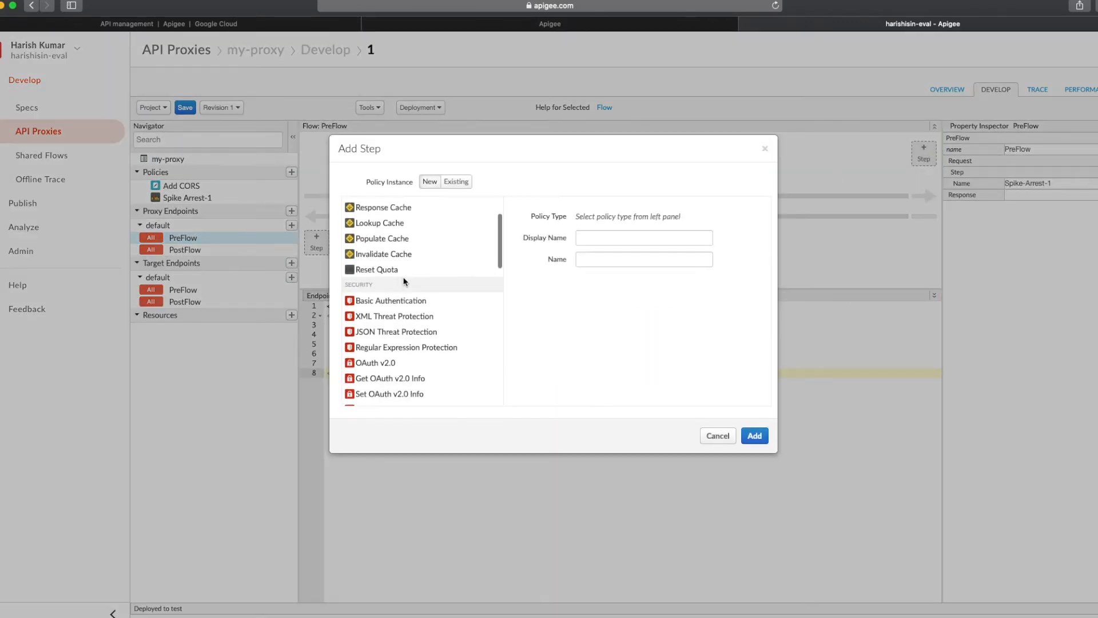
scroll(403, 297, "down", 1)
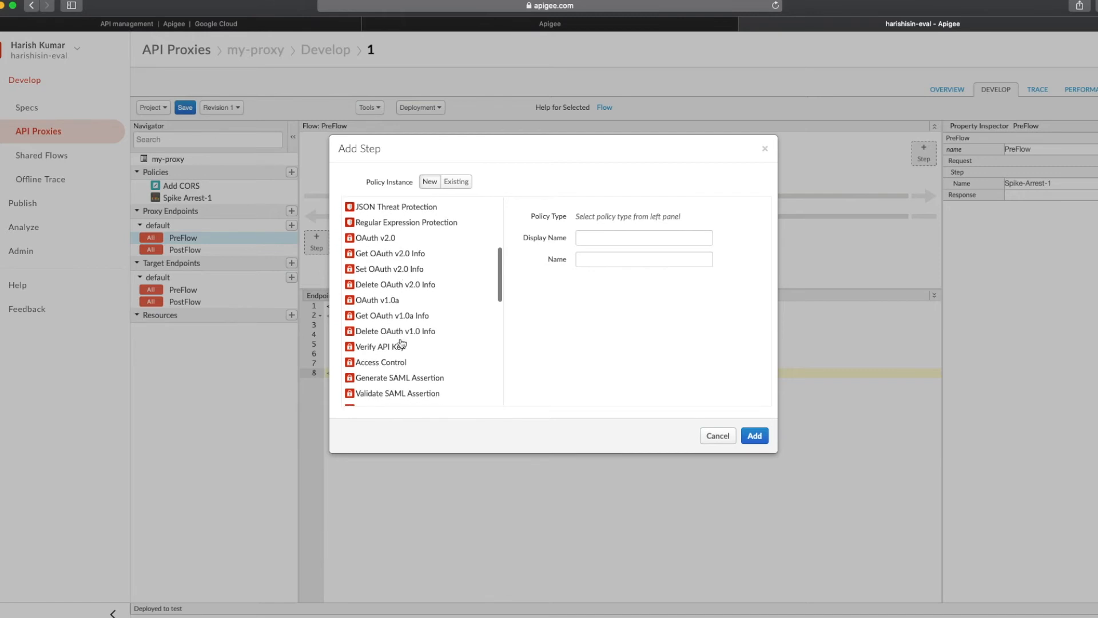
left_click(397, 347)
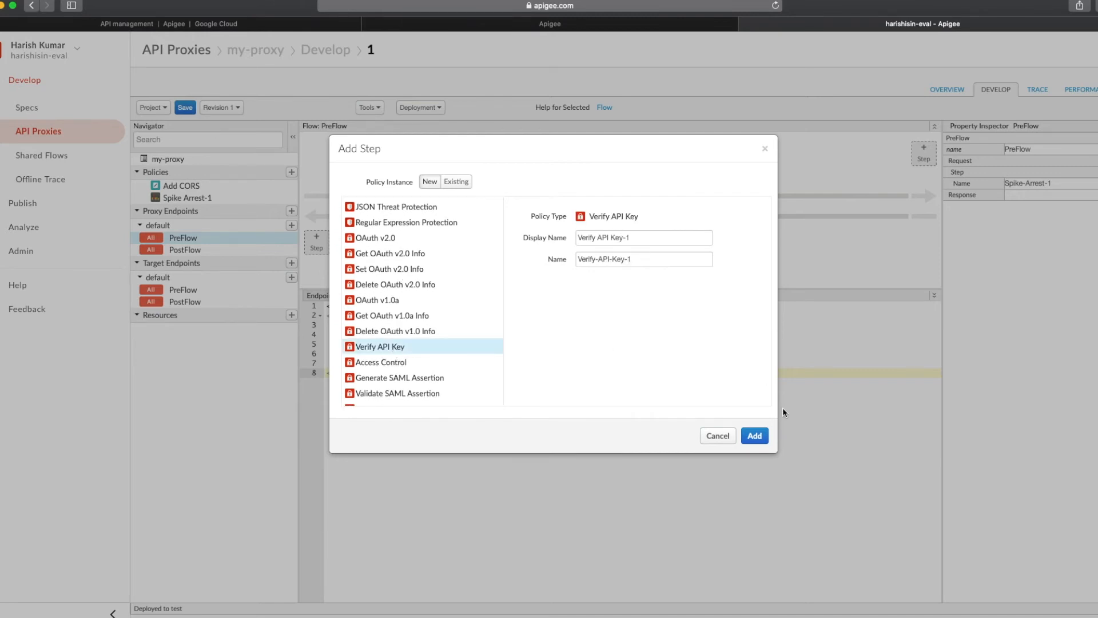
left_click(755, 435)
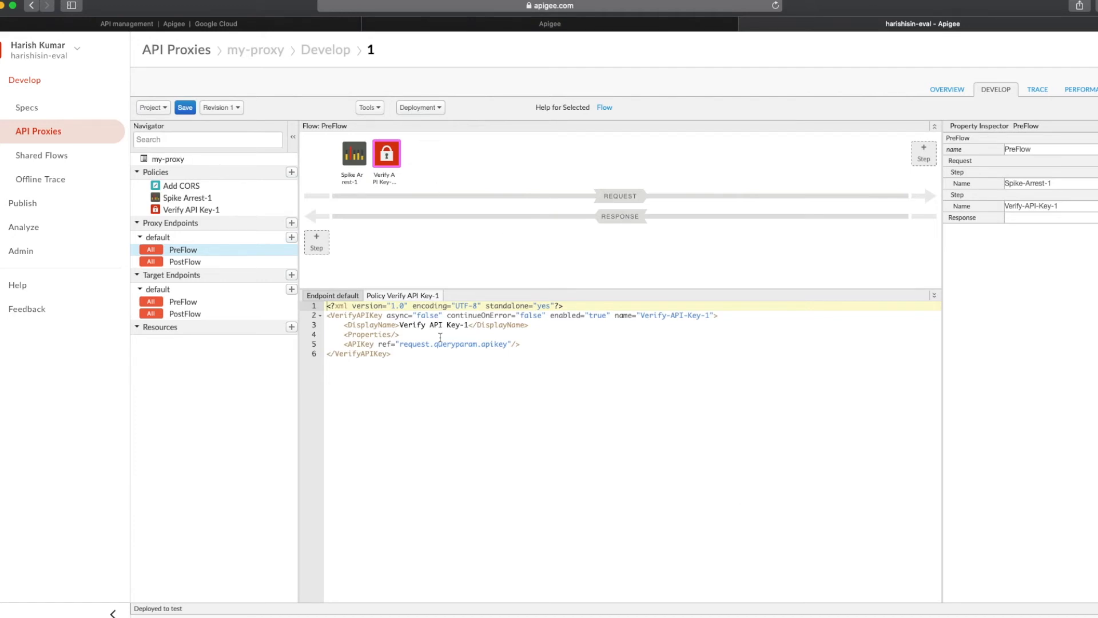
left_click_drag(481, 344, 506, 343)
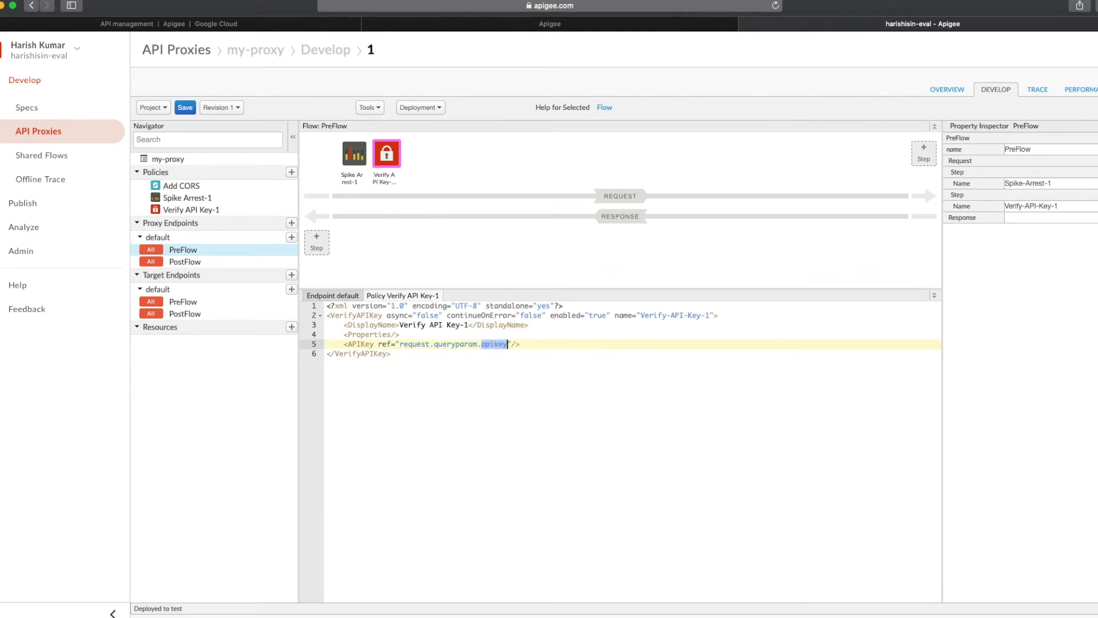
key("super+Tab")
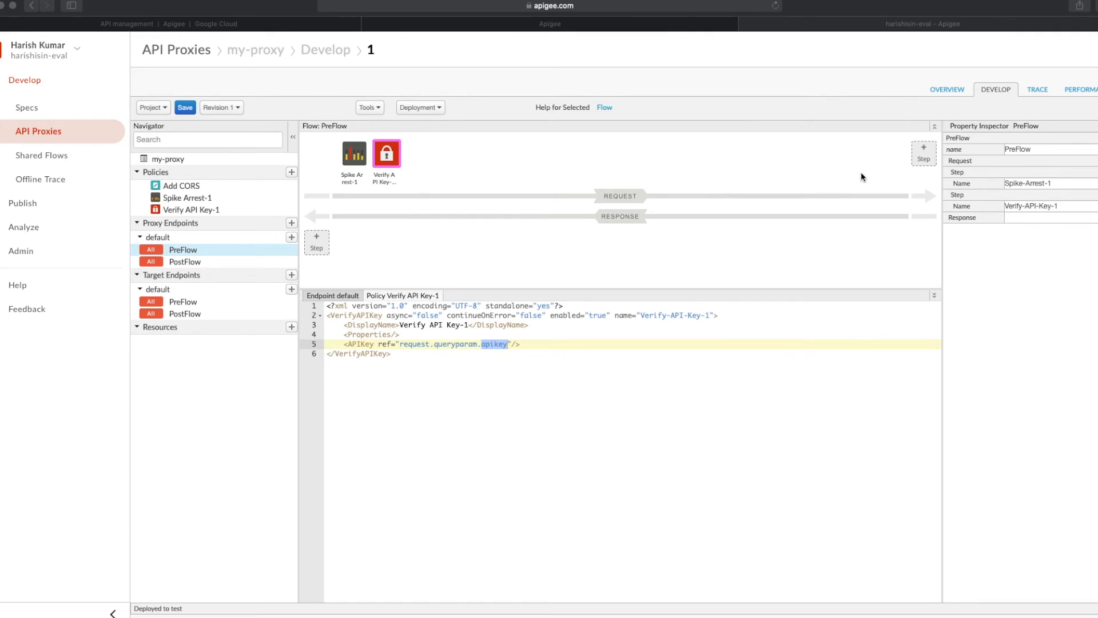
Step: Add a new Quota policy to the PreFlow request after the Verify API Key policy
left_click(925, 156)
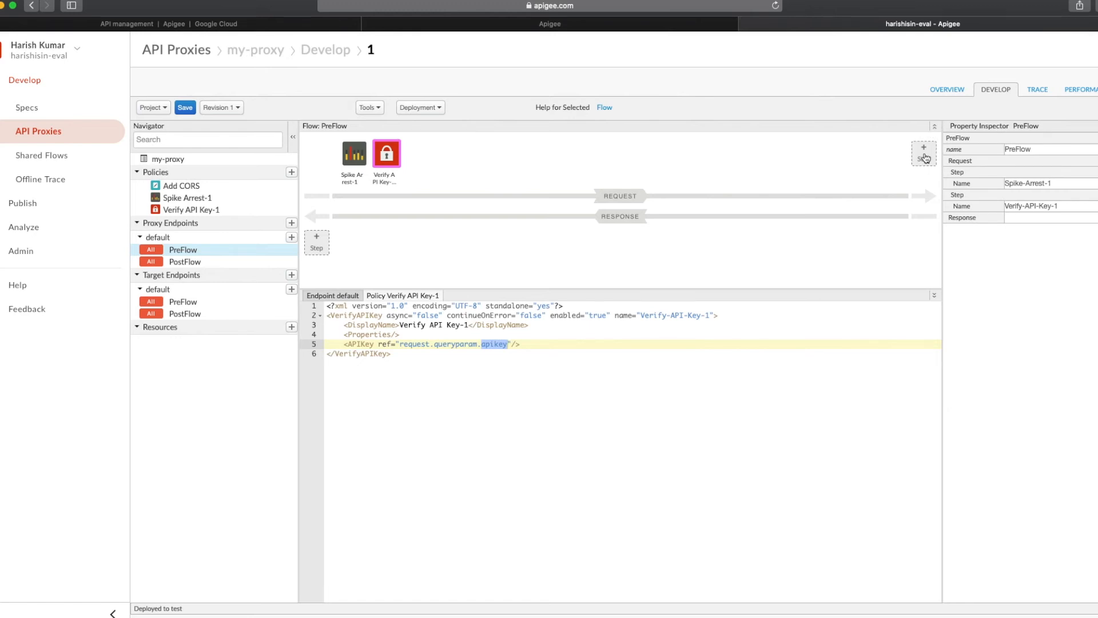
left_click(925, 157)
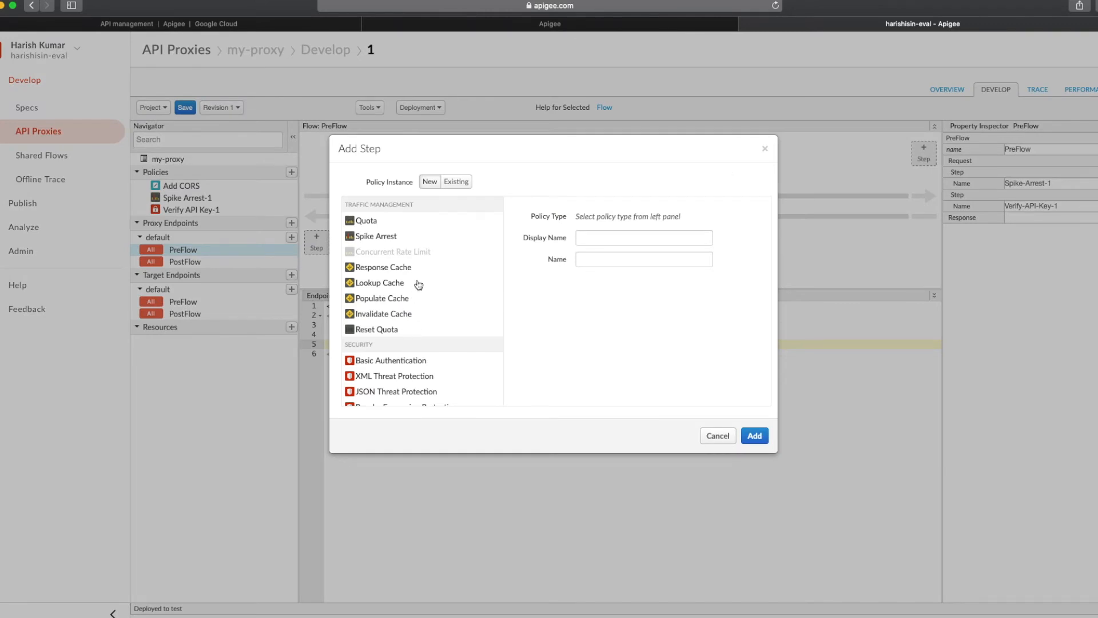
left_click(370, 223)
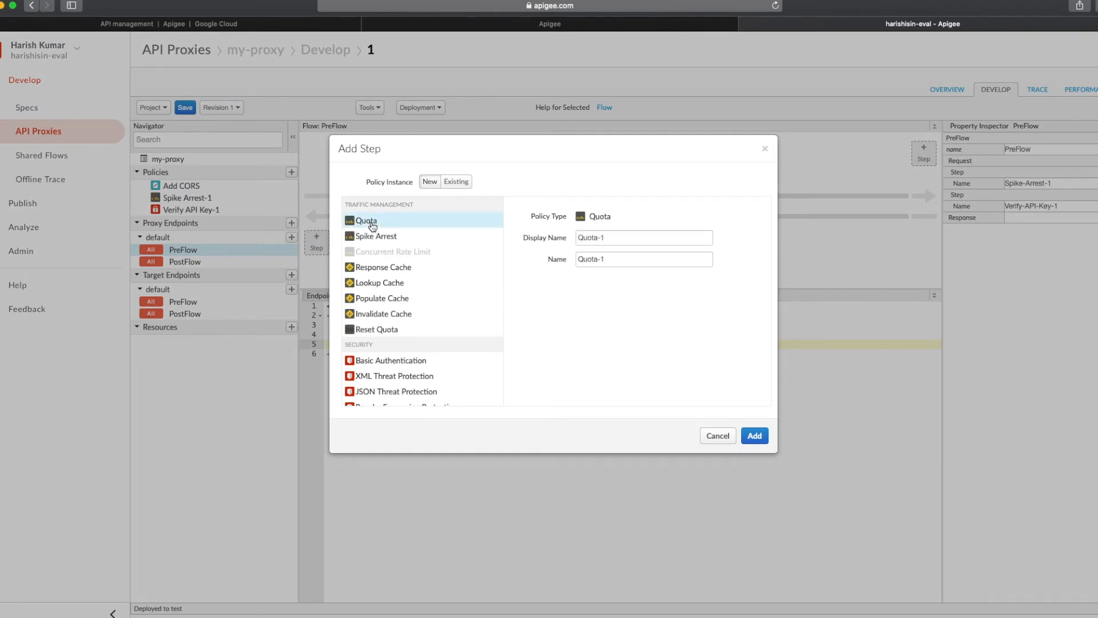
left_click(754, 436)
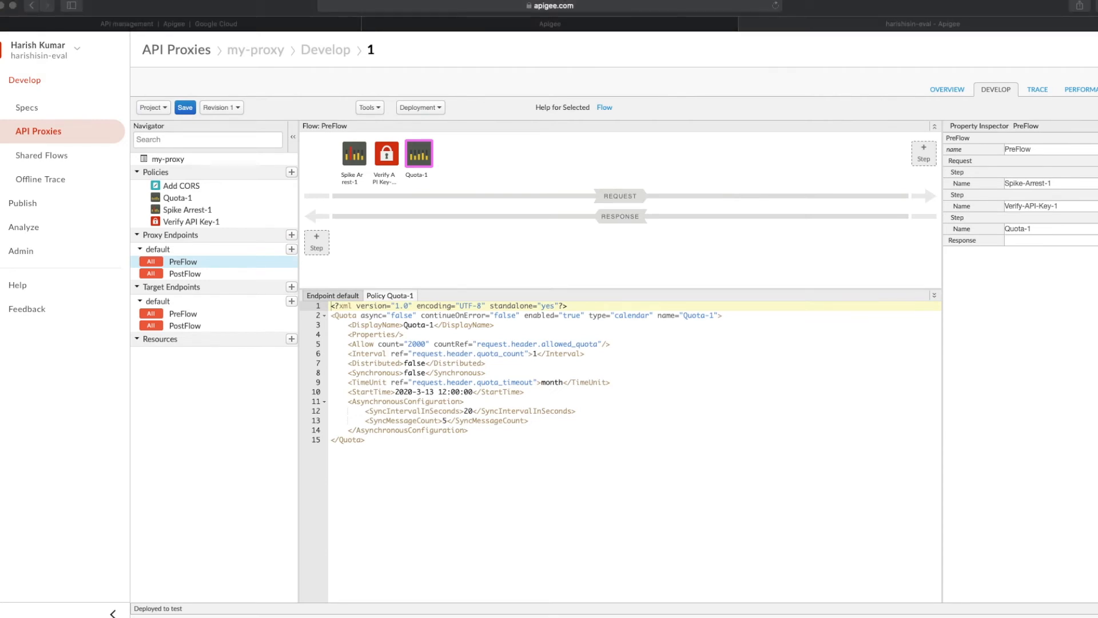
Step: Replace the Quota-1 code with one referencing Verify-API-Key-1's developer quota limit, interval and timeunit, with Distributed true and SyncIntervalInSeconds 10
left_click(473, 435)
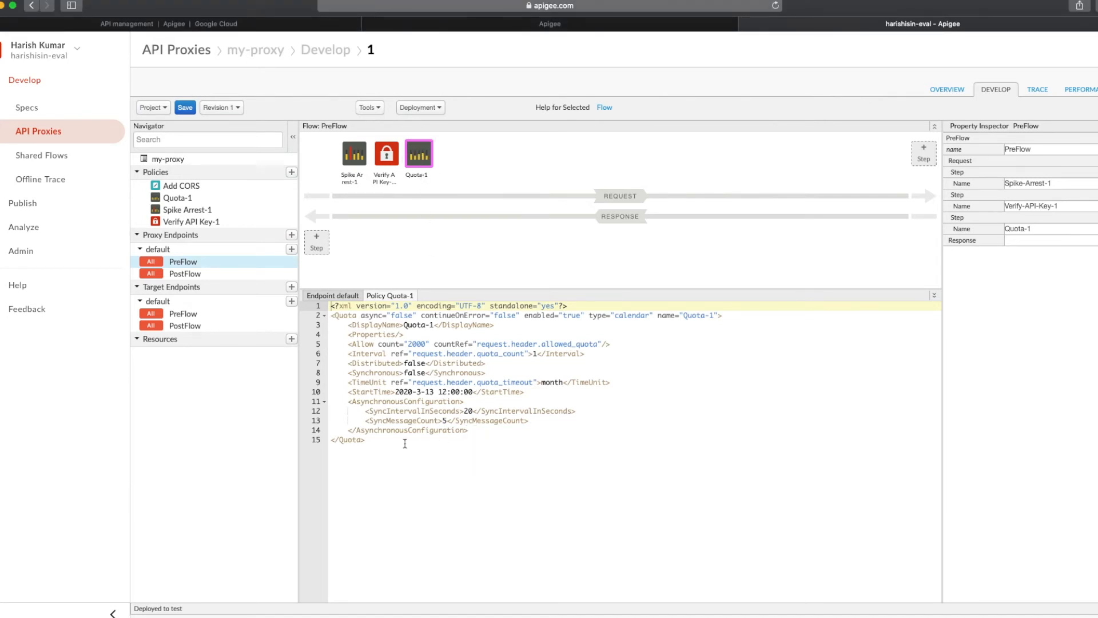
left_click_drag(392, 449, 306, 297)
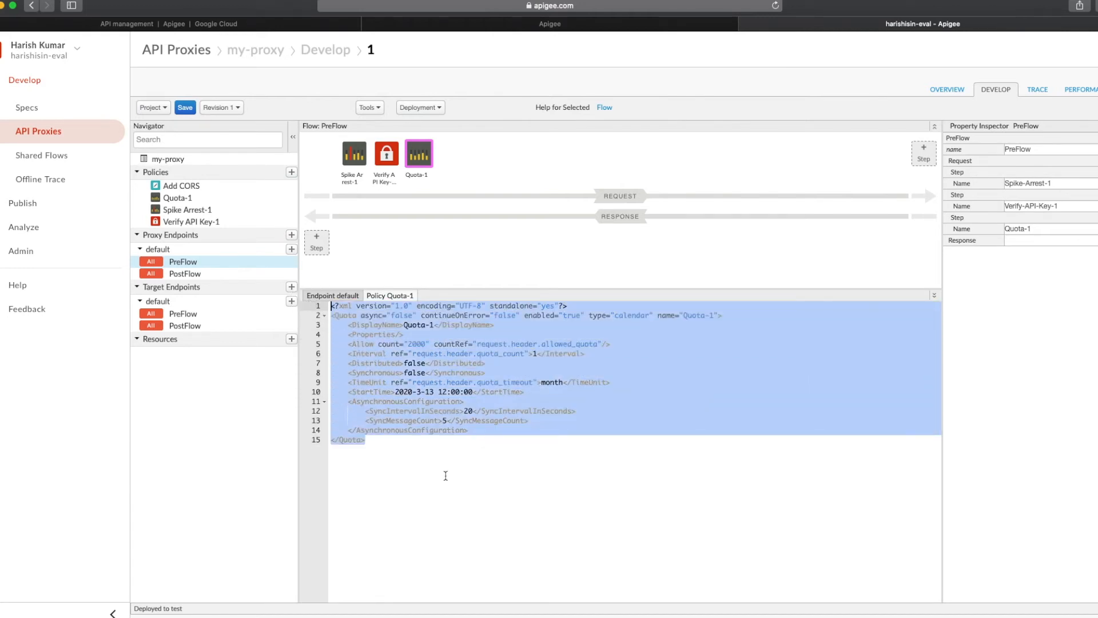
key("BackSpace")
type("<?xml version=\"1.0\" encoding=\"UTF-8\" standalone=\"yes\"?> <Quota async=\"false\" continueOnError=\"false\" enabled=\"true\" name=\"Quota-1\">     <DisplayName>Quota-1</DisplayName>     <Allow count=\"2000\" countRef=\"verifyapikey.Verify-API-Key-1.apiproduct.developer.quota.limit\"/>     <Interval ref=\"verifyapikey.Verify-API-Key-1.apiproduct.developer.quota.interval\">1</Interval>     <TimeUnit ref=\"verifyapikey.Verify-API-Key-1.apiproduct.developer.quota.timeunit\">month</TimeUnit>     <Distributed>true</Distributed>     <Synchronous>false</Synchronous>     <AsynchronousConfiguration>         <SyncIntervalInSeconds>10</SyncIntervalInSeconds>         <SyncMessageCount>5</SyncMessageCount>     </AsynchronousConfiguration> </Quota>")
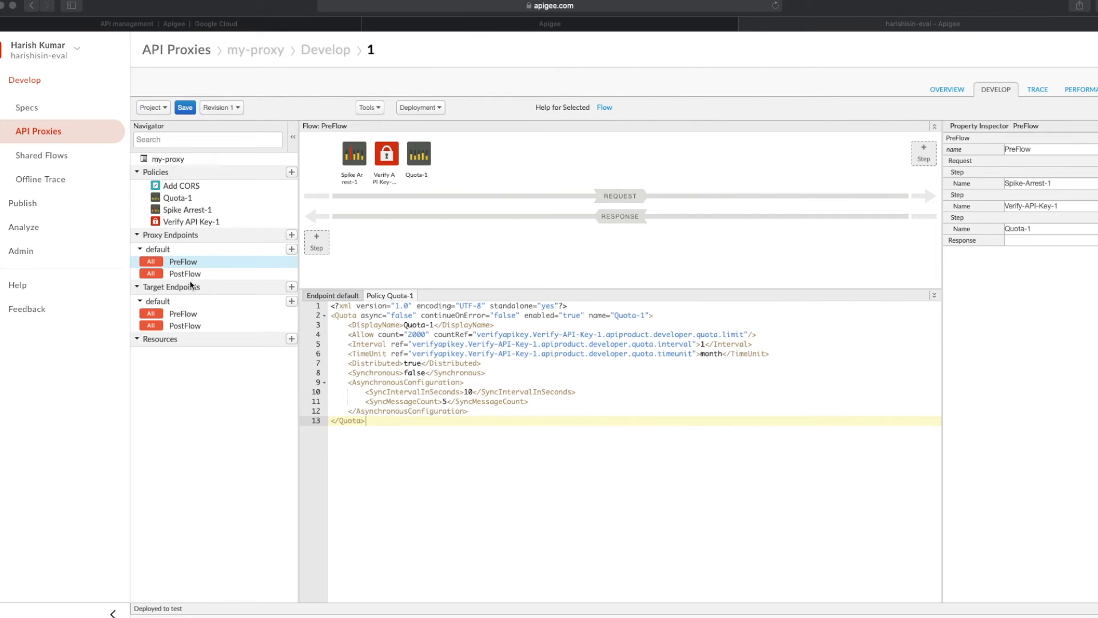
Step: In the Add CORS policy code, append apikey to the Access-Control-Allow-Headers values
left_click(179, 263)
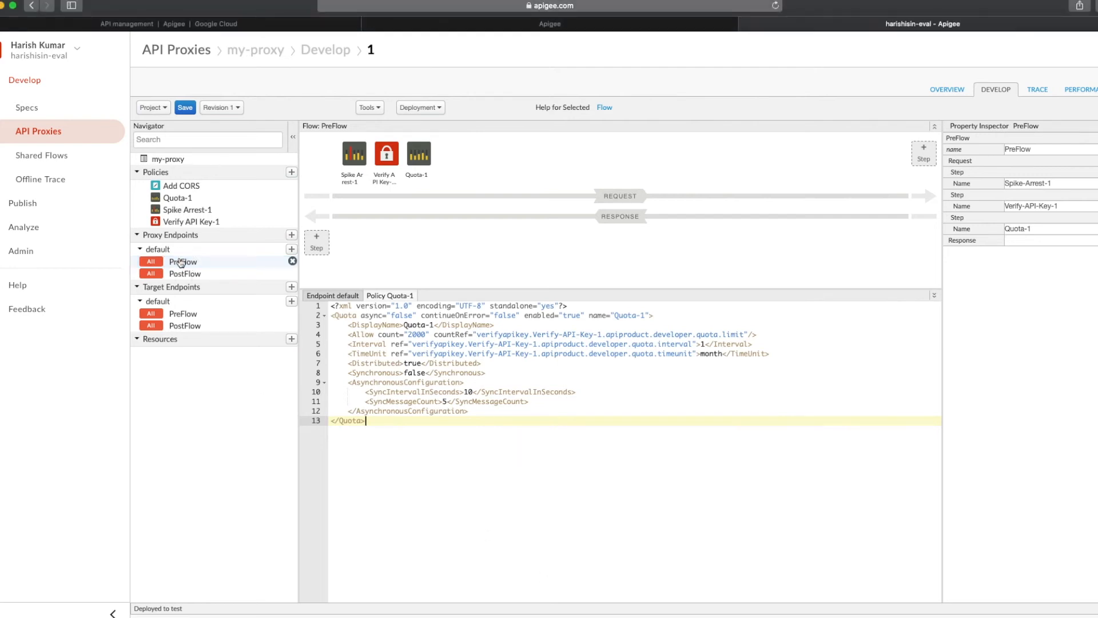
left_click(182, 187)
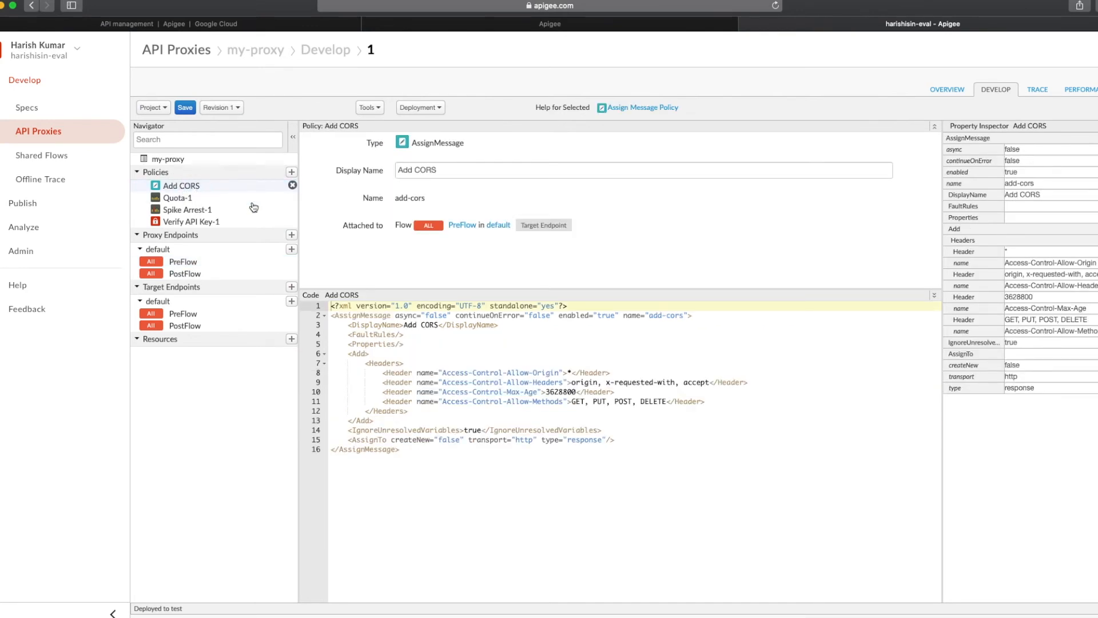
left_click(709, 382)
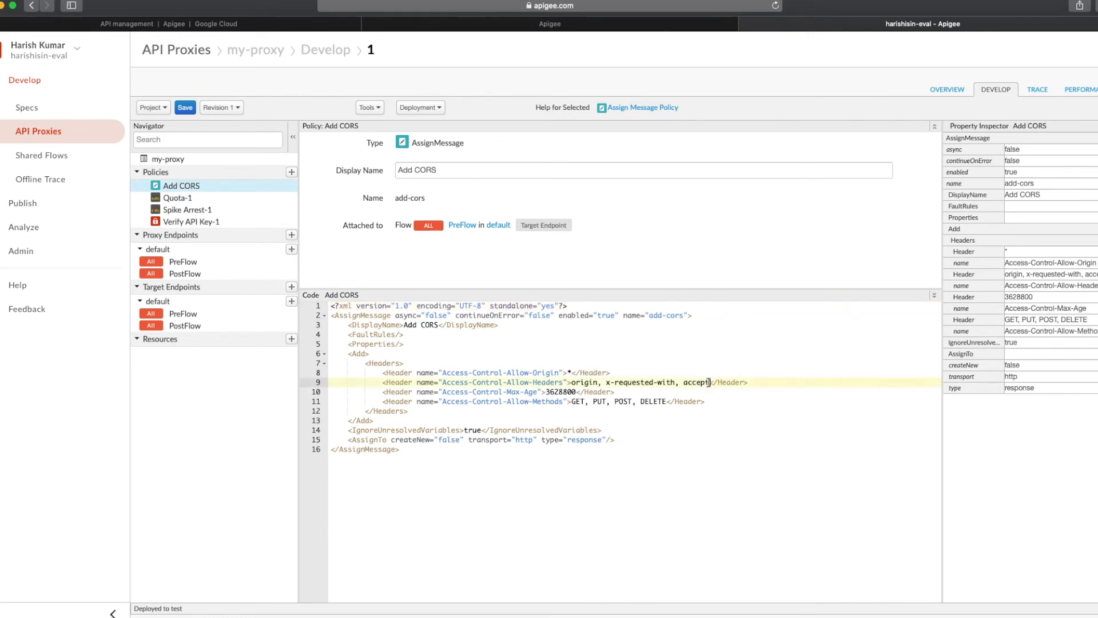
type(", apikey")
double_click(728, 382)
key("super+Tab")
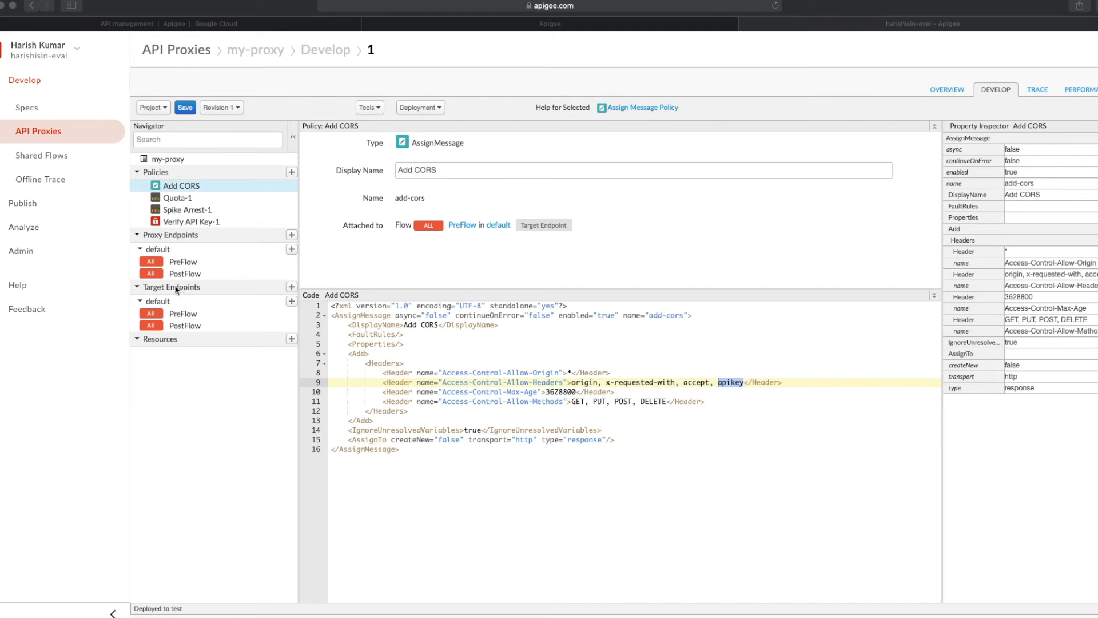
Step: Open the PreFlow of the default target endpoint
left_click(180, 316)
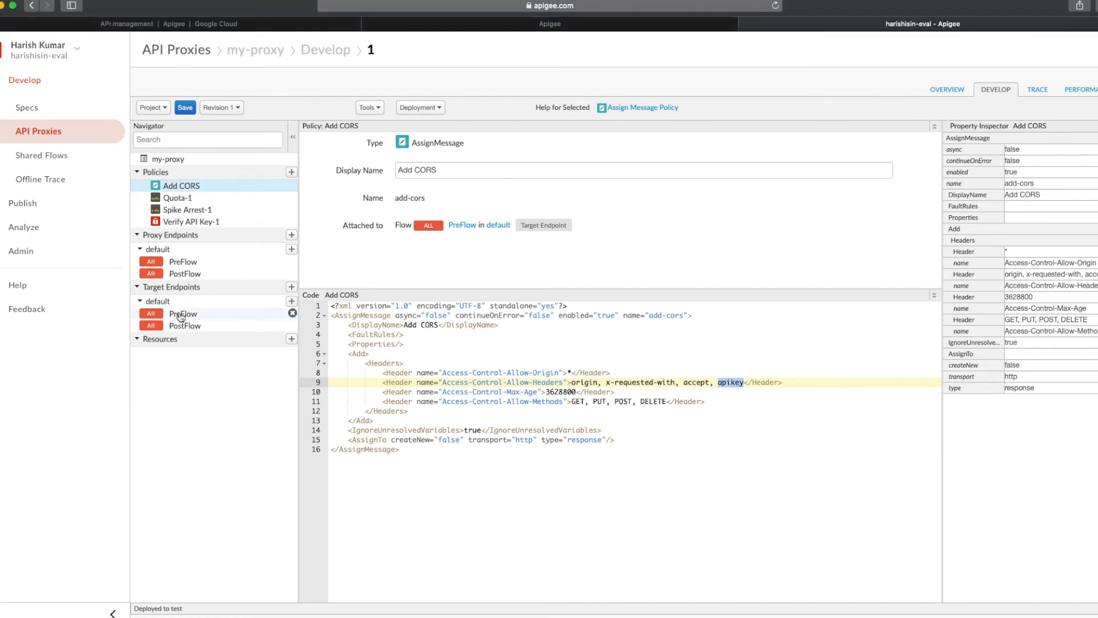
left_click(181, 317)
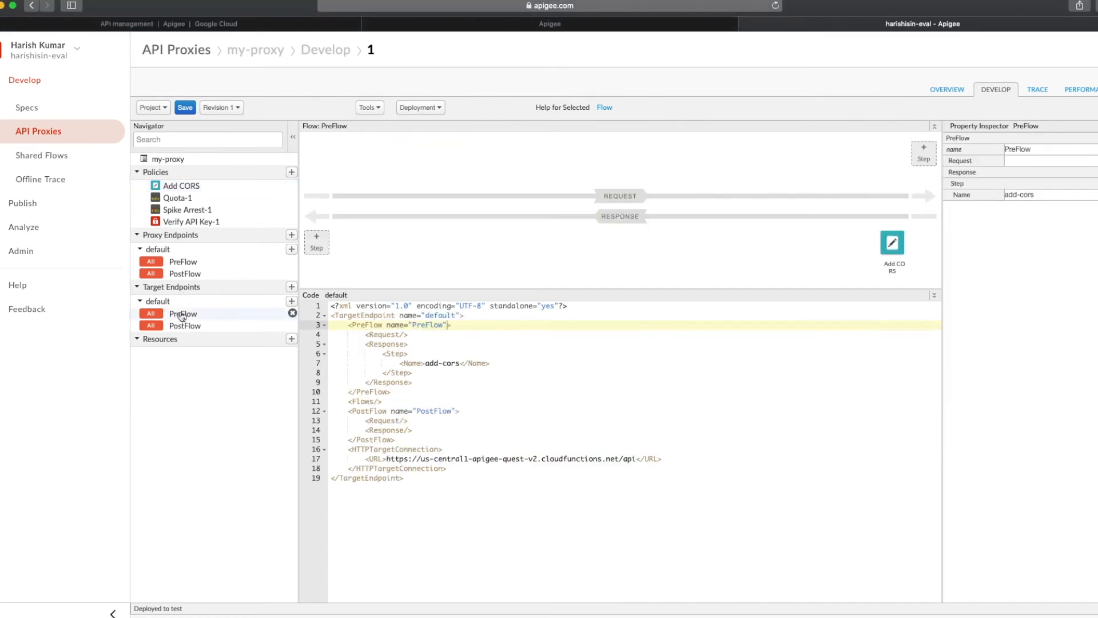
Step: Check the apikey entry in the Add CORS policy's Access-Control-Allow-Headers and save the proxy revision
left_click(892, 244)
double_click(730, 381)
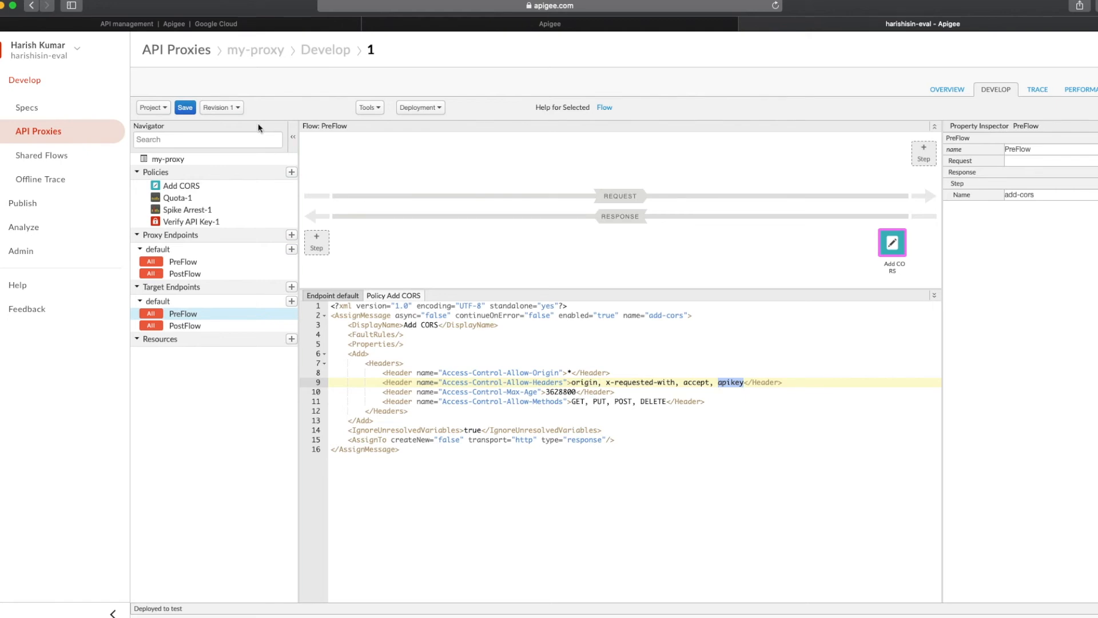
left_click(187, 107)
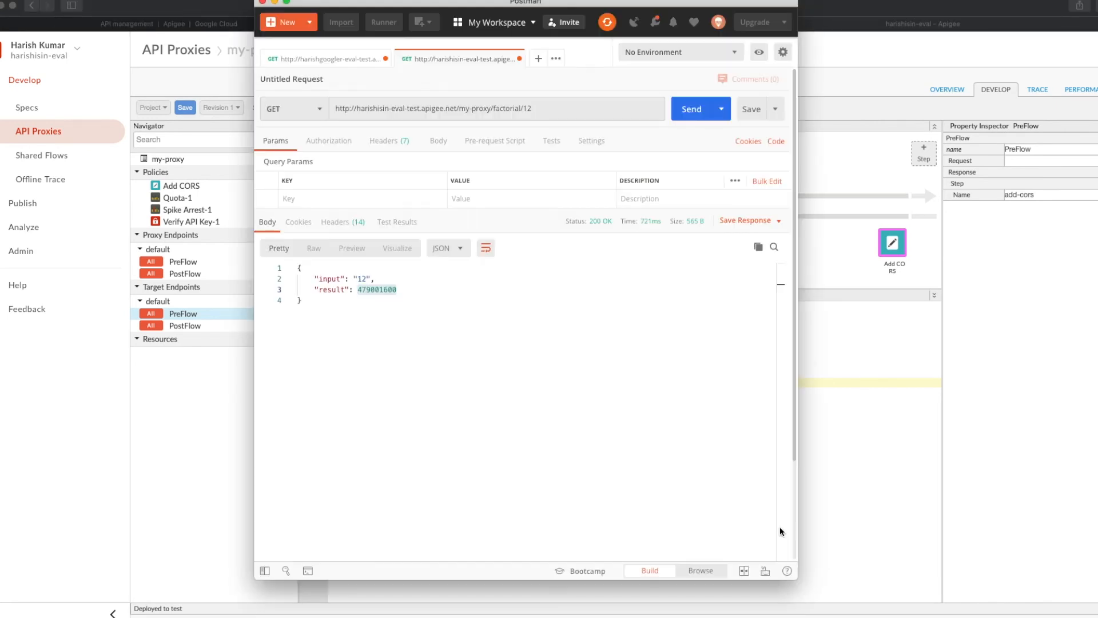
Step: Switch to Postman, resend the my-proxy/factorial/12 GET request without an API key and examine the returned error code
left_click(688, 111)
left_click(688, 111)
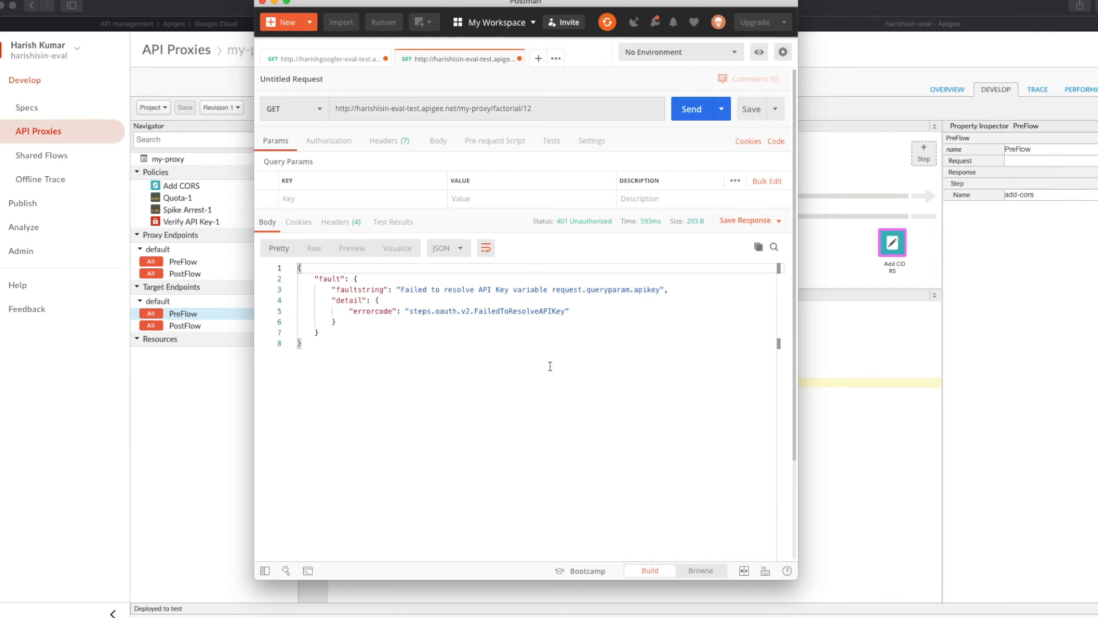
double_click(506, 313)
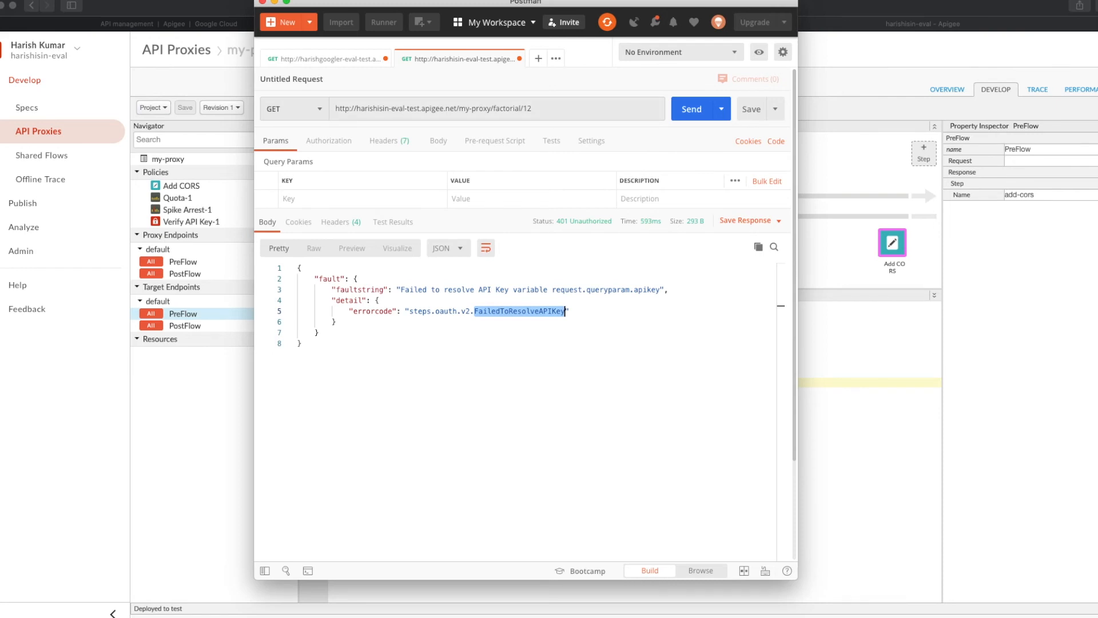
Step: Switch back to Apigee and start a new API product
key("super+Tab")
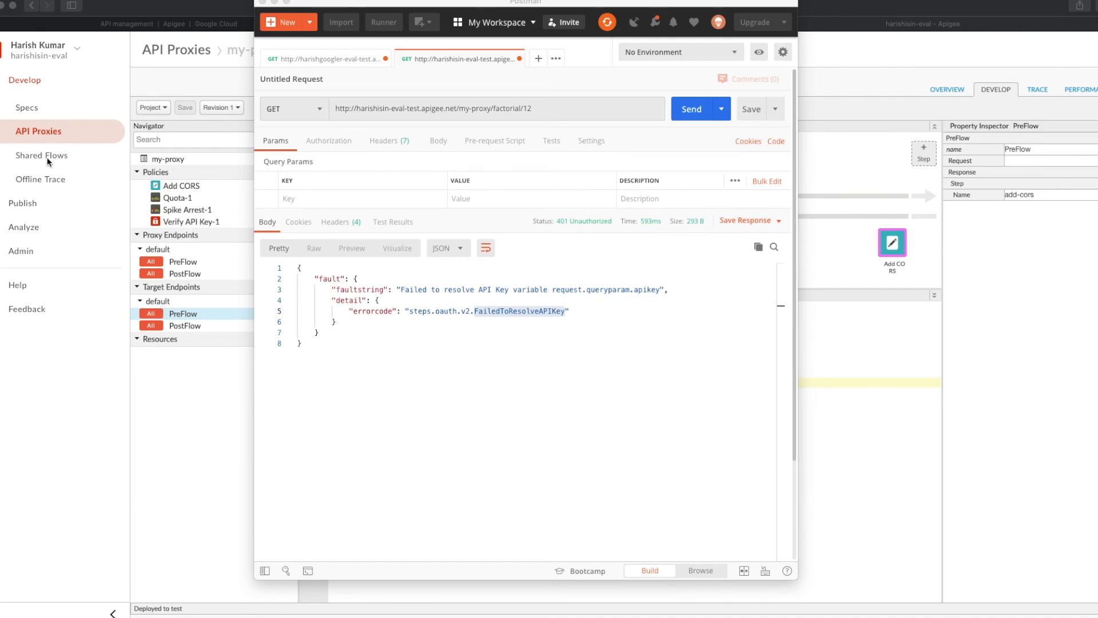
left_click(22, 209)
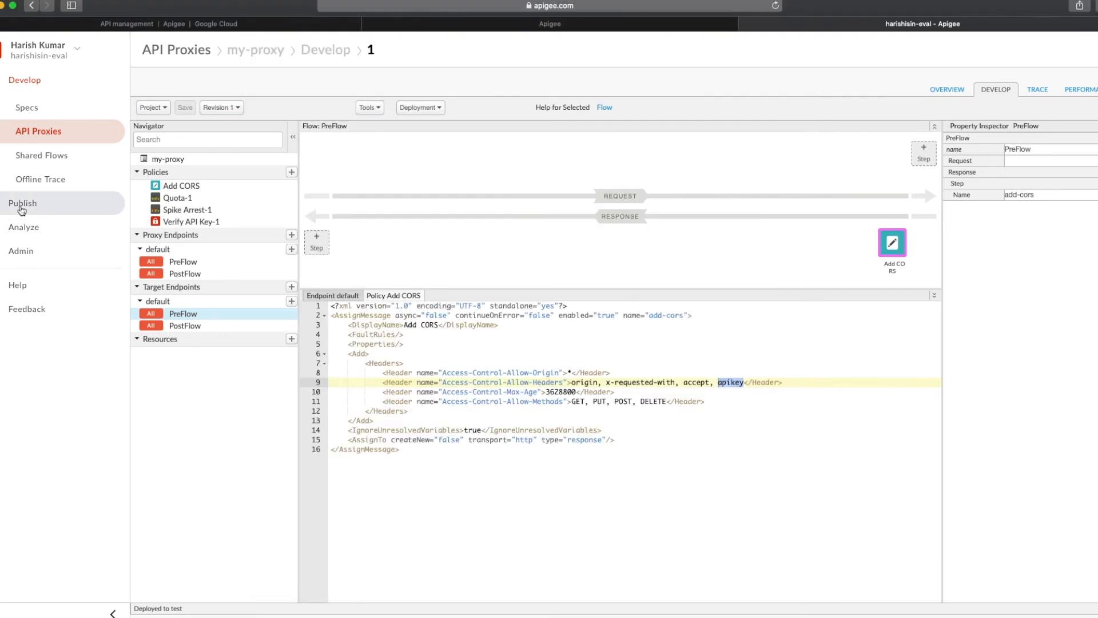
left_click(21, 210)
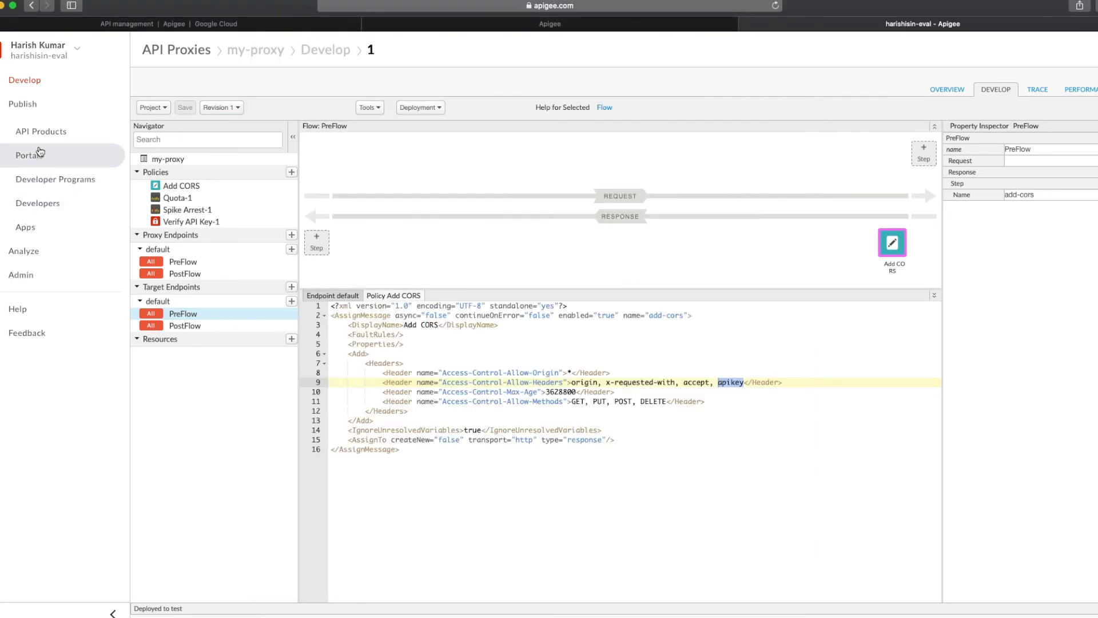
left_click(53, 132)
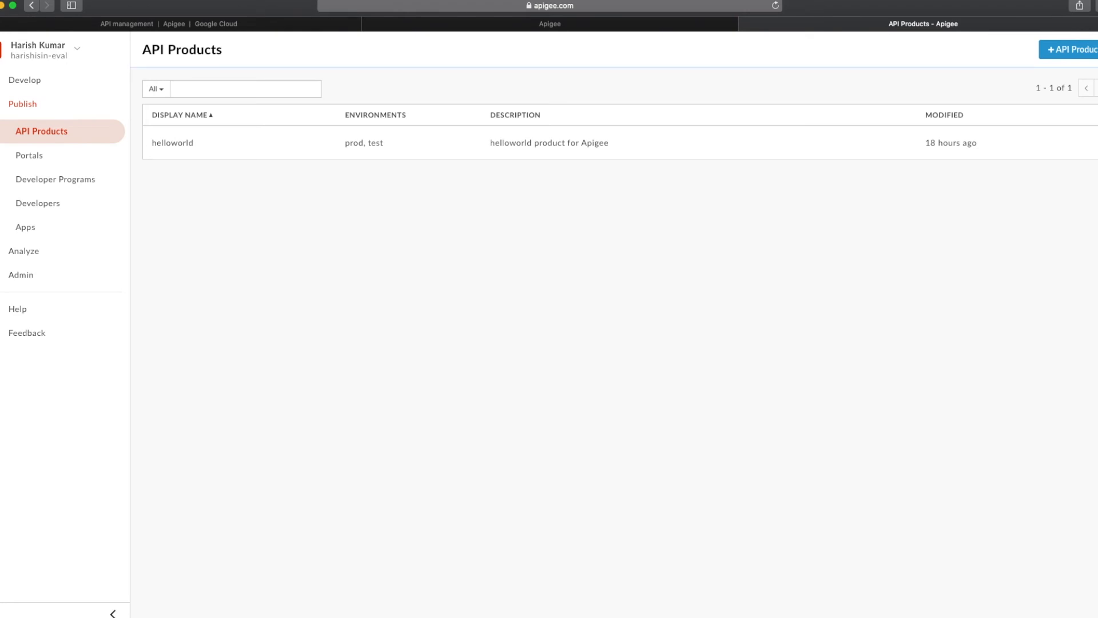
left_click(1058, 48)
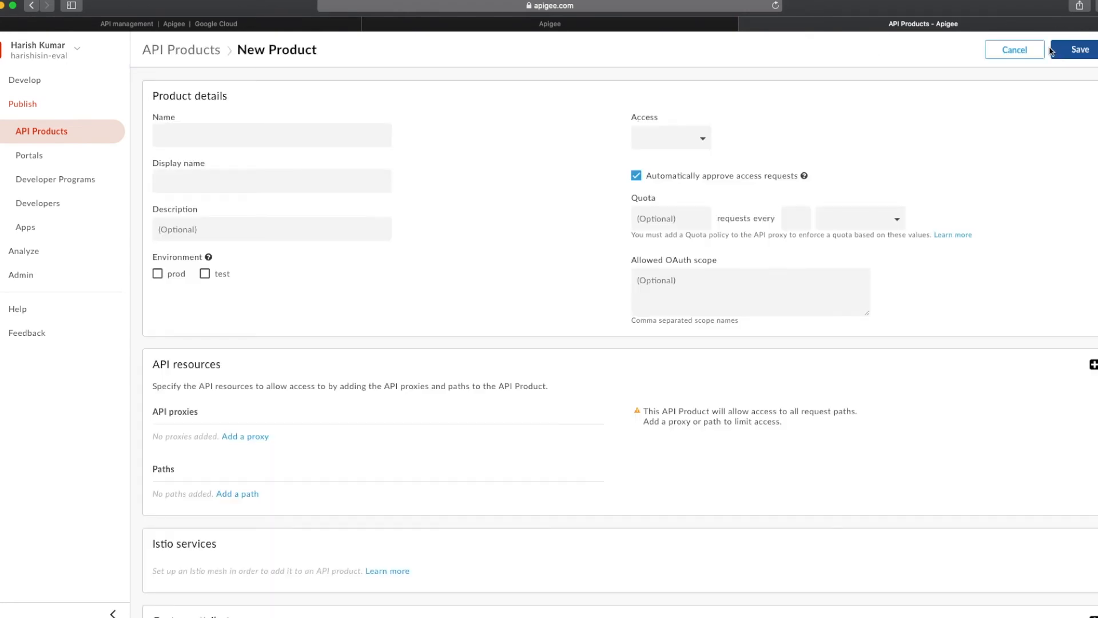
Step: Name the new API product my-api-product and give it the display name My API Product
left_click(303, 136)
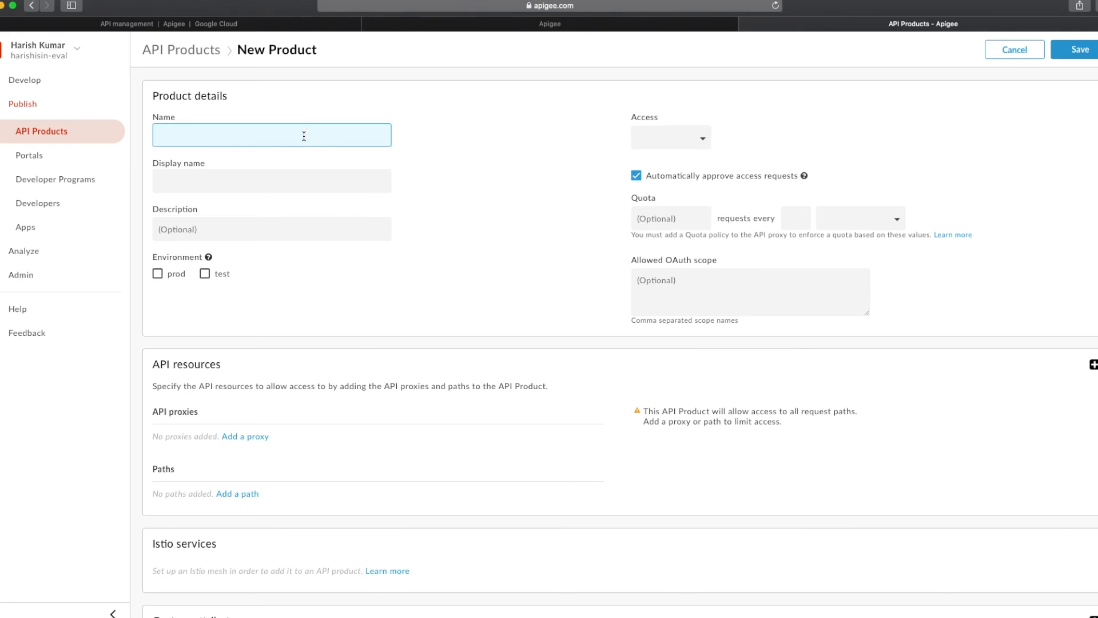
type("my-api-producet")
key("BackSpace")
key("BackSpace")
type("t")
left_click(278, 186)
type("My API PRo")
key("BackSpace")
key("BackSpace")
type("roduct")
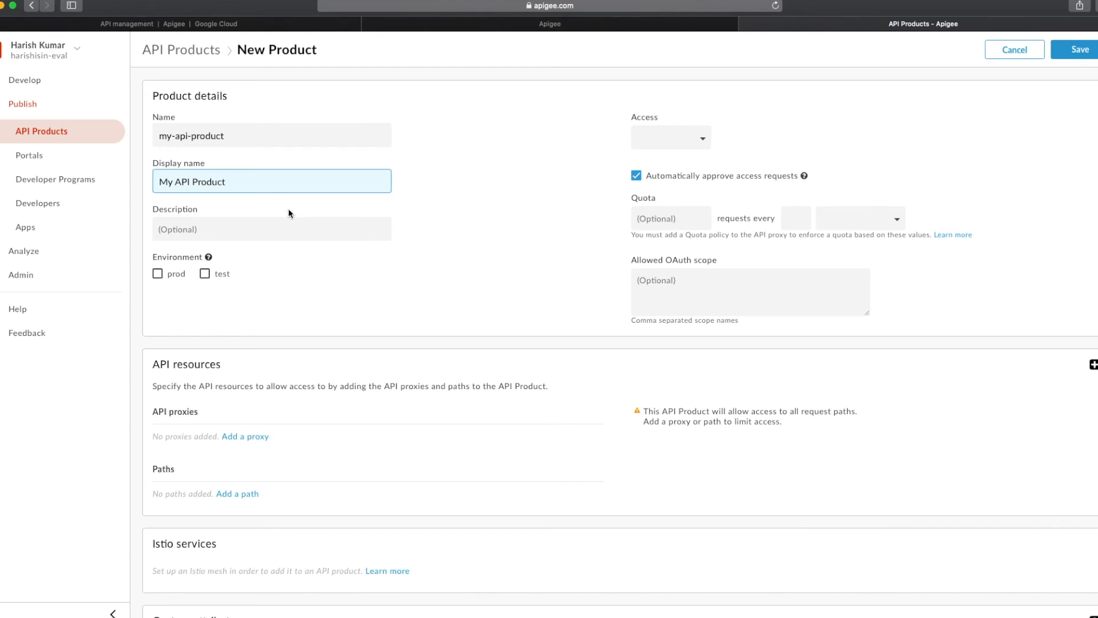
Step: Enable the test environment for the product and set its access to Public
scroll(288, 213, "down", 1)
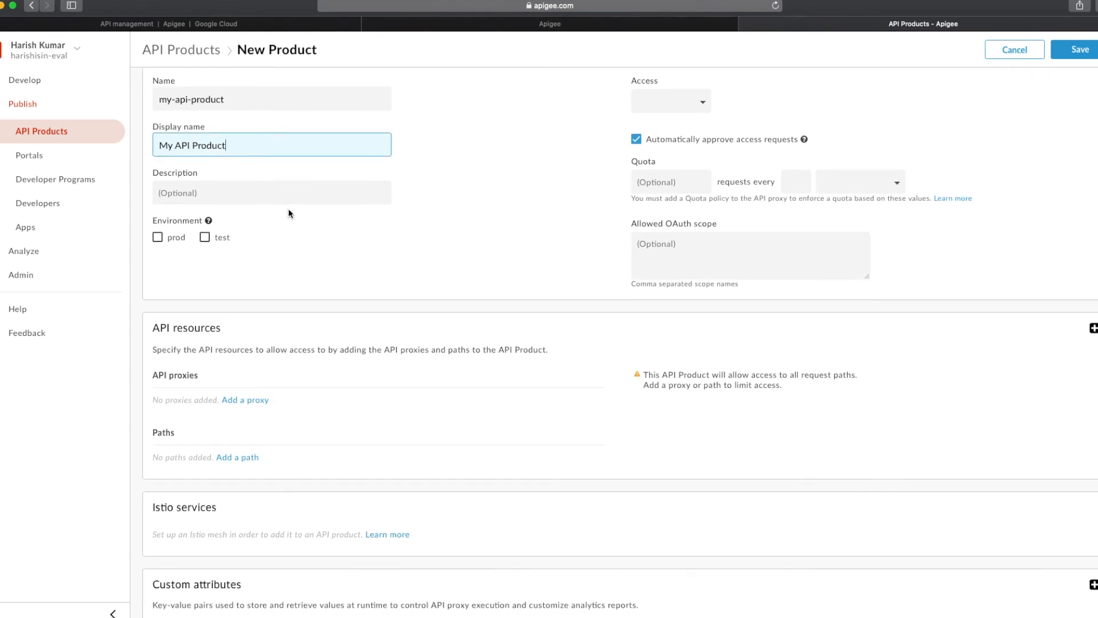
scroll(288, 210, "down", 1)
left_click(206, 215)
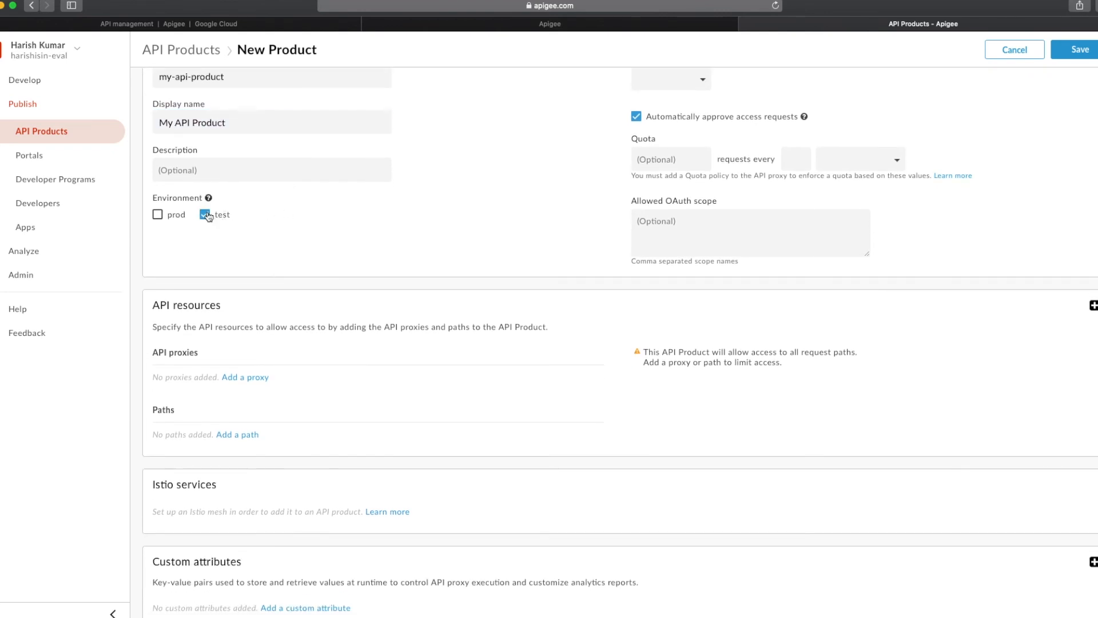
scroll(495, 220, "up", 2)
left_click(703, 138)
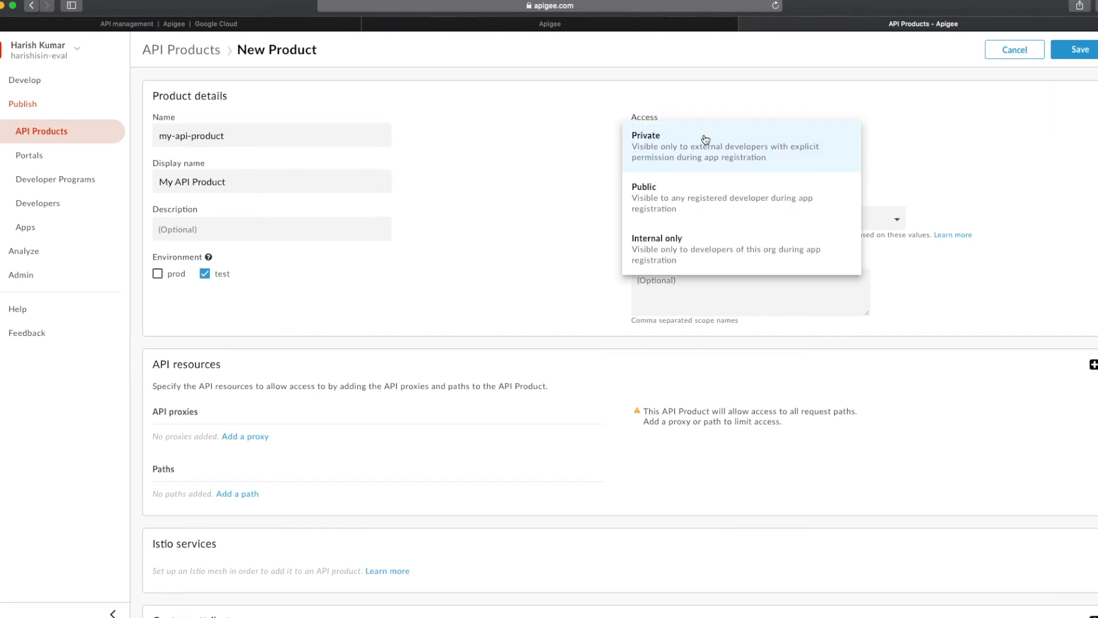
left_click(695, 196)
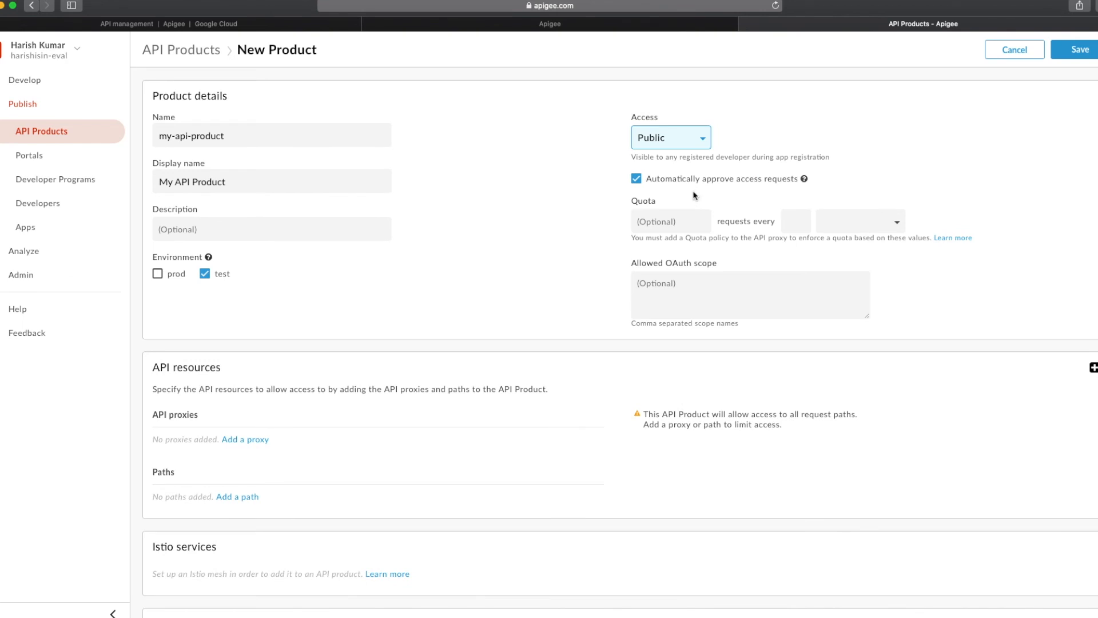
Step: Set the product's quota to 5 requests every 1 minute
left_click(682, 221)
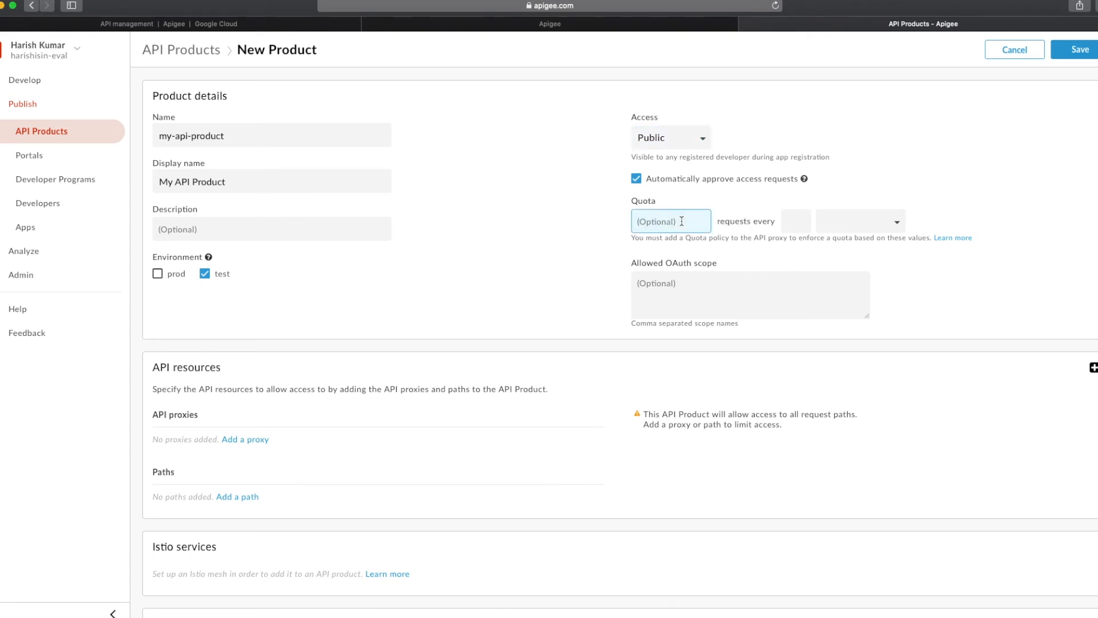
type("5")
left_click(792, 220)
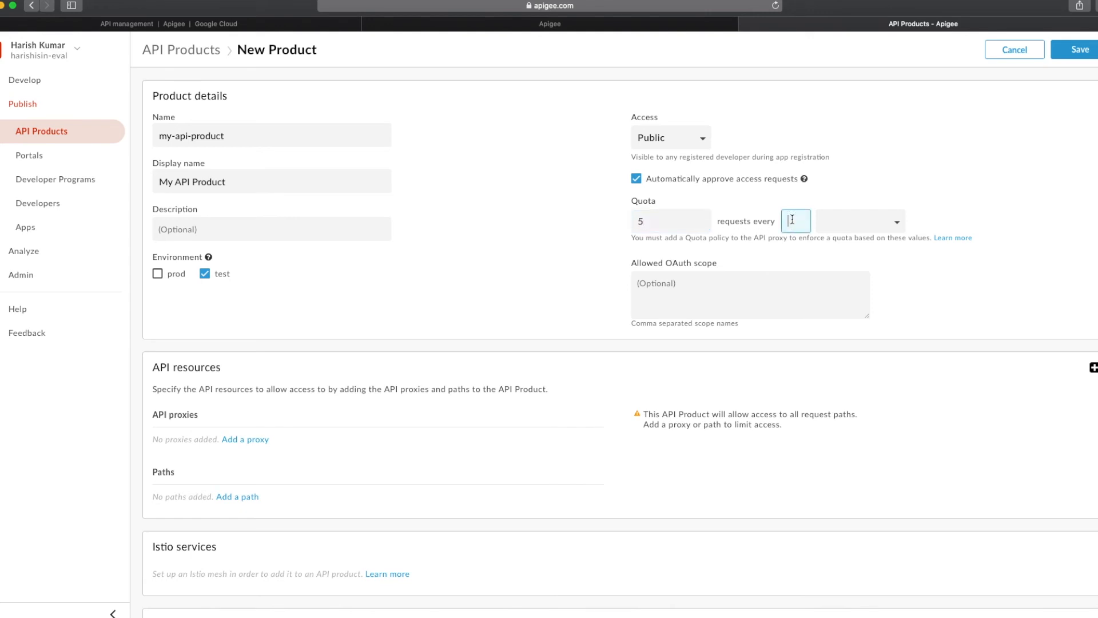
type("1")
left_click(863, 221)
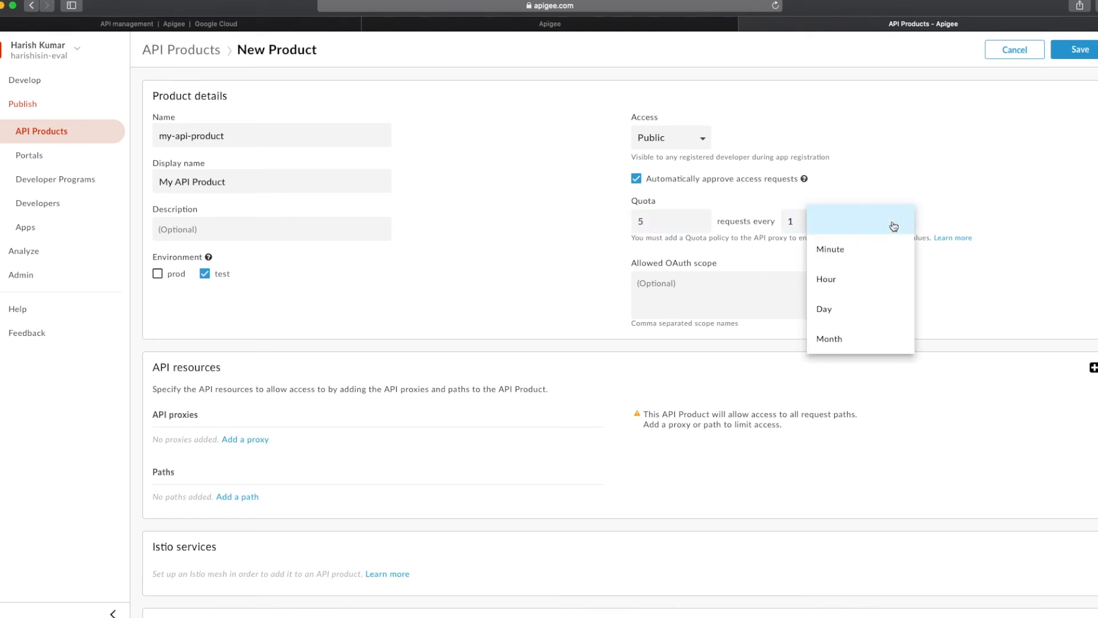
left_click(858, 257)
Step: Add my-proxy to the product's API resources and save the product
scroll(903, 321, "down", 1)
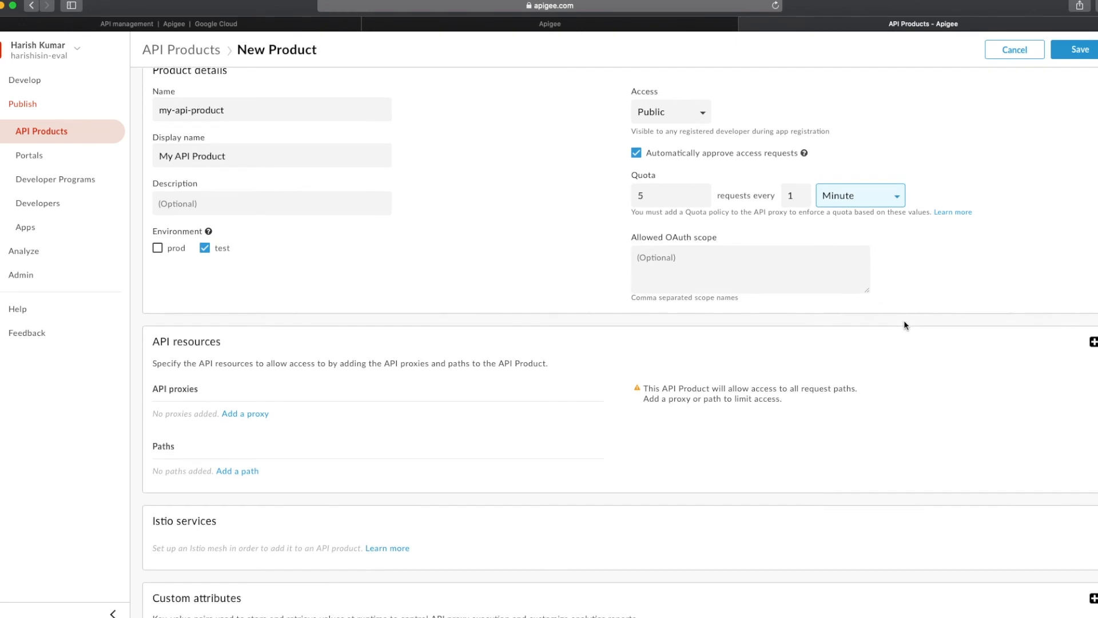
scroll(905, 322, "down", 2)
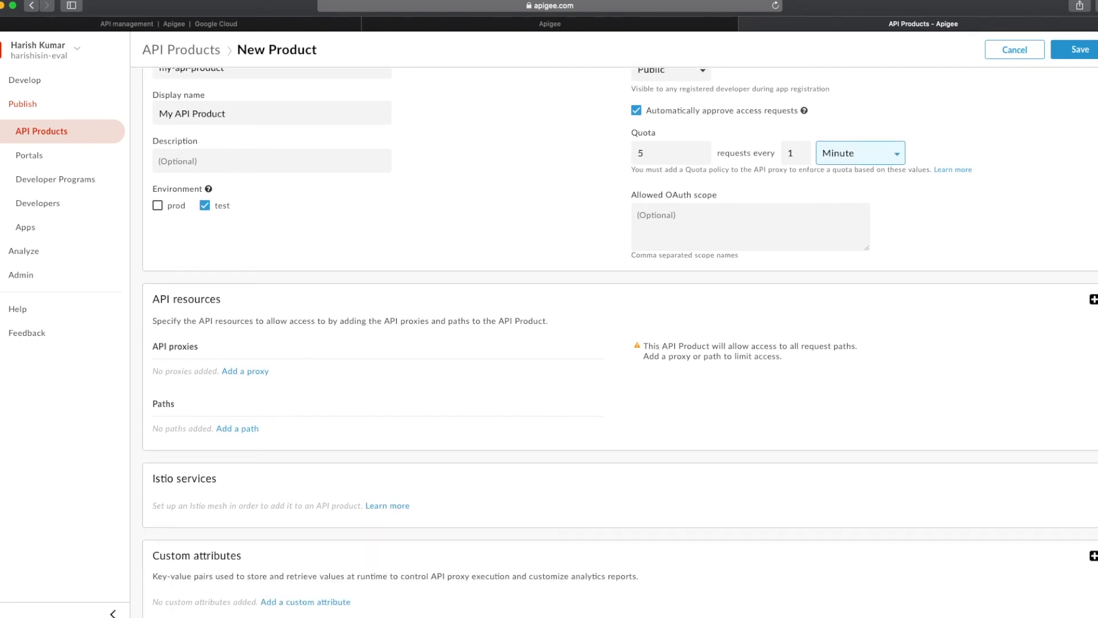
left_click(259, 371)
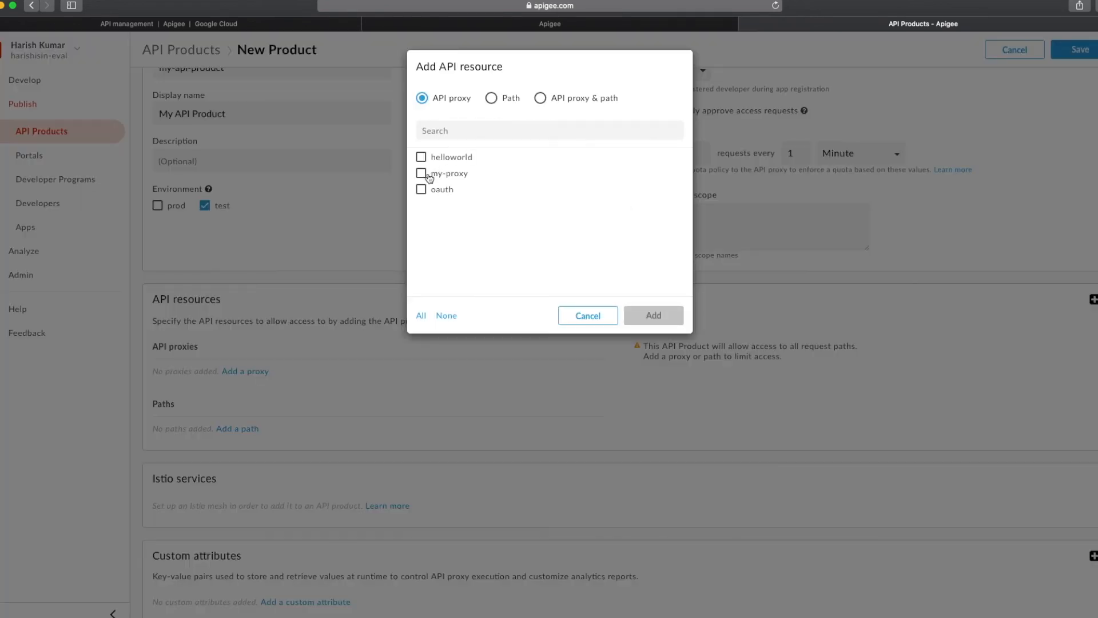
left_click(423, 177)
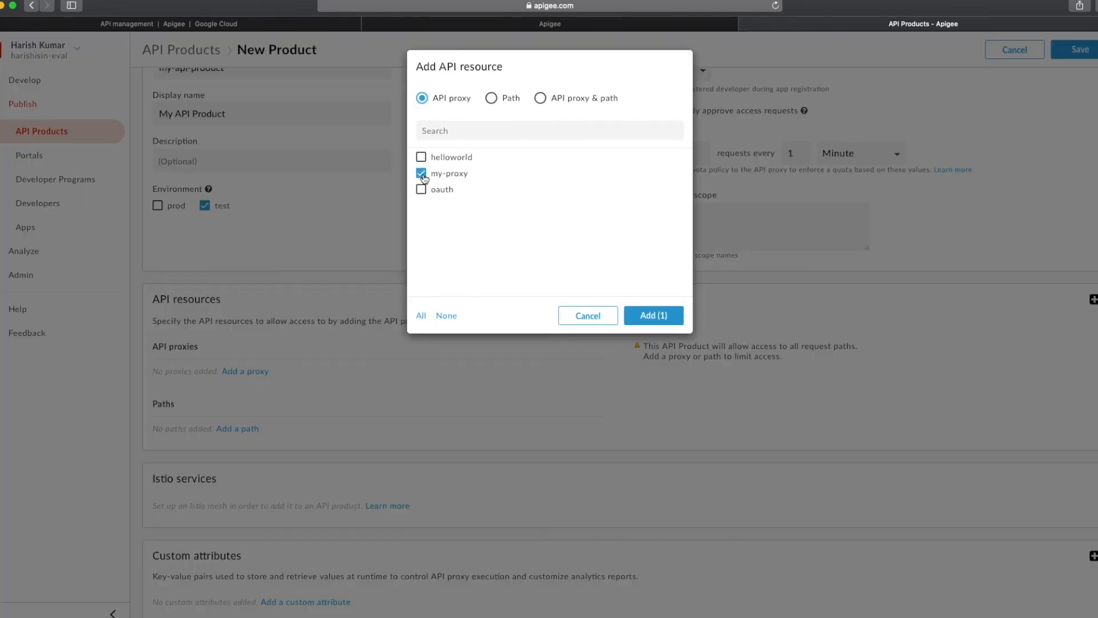
left_click(660, 317)
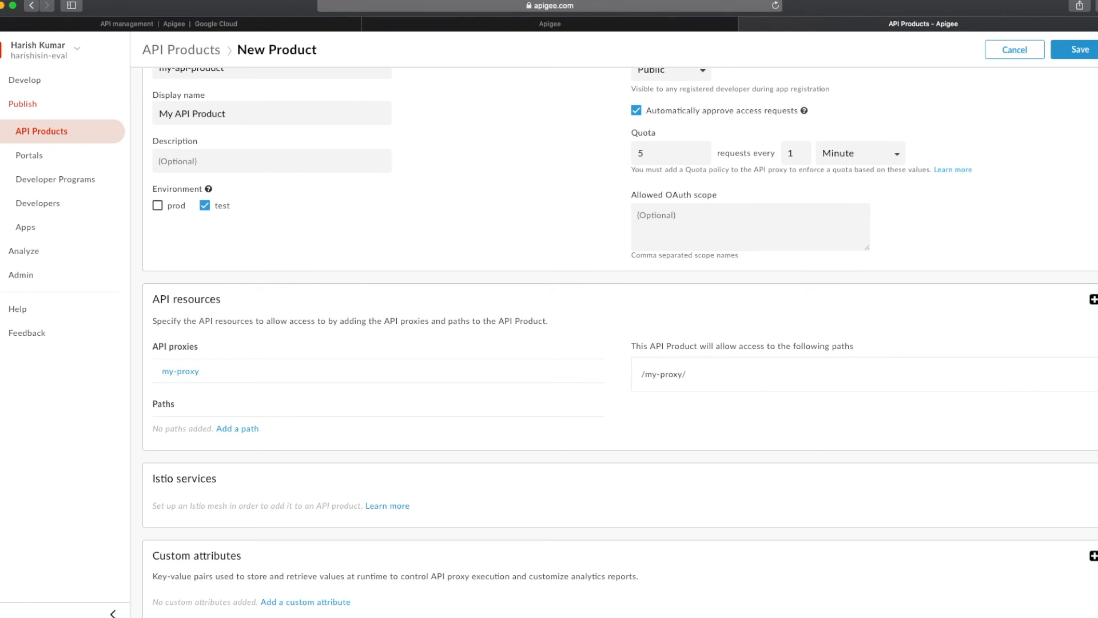
left_click(1063, 51)
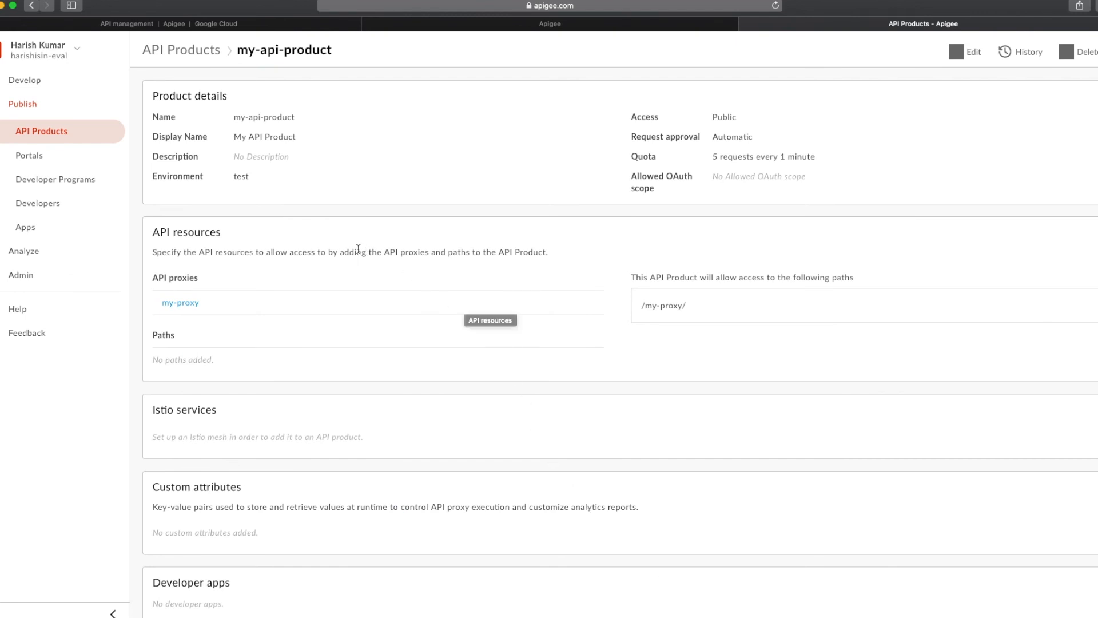
Step: Start a new developer app named my-app and assign it to the helloworld developer
left_click(38, 231)
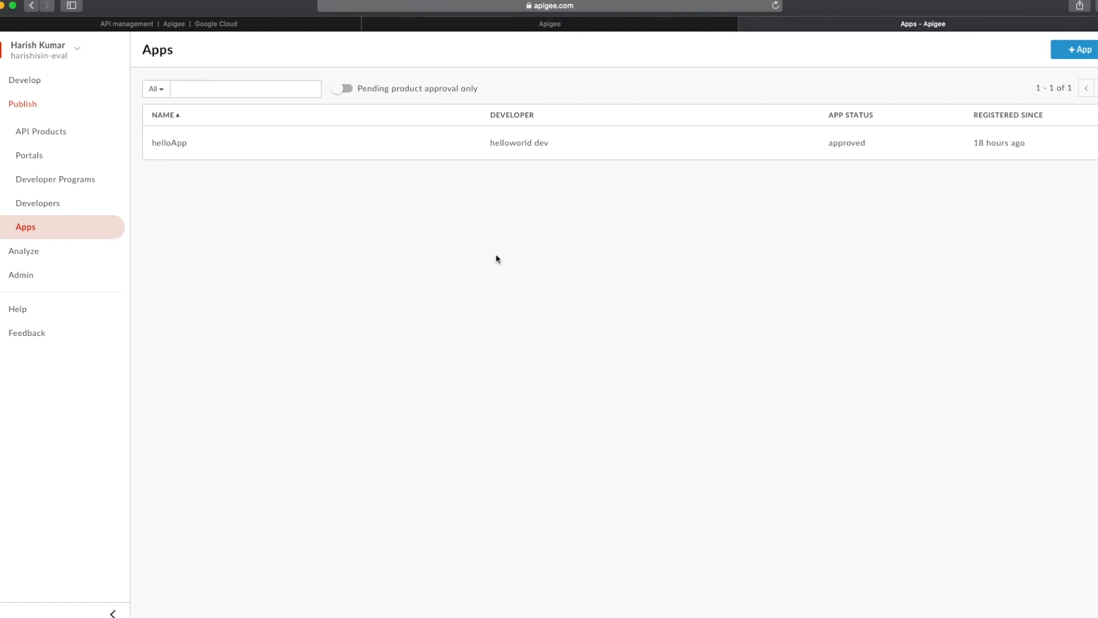
left_click(1073, 51)
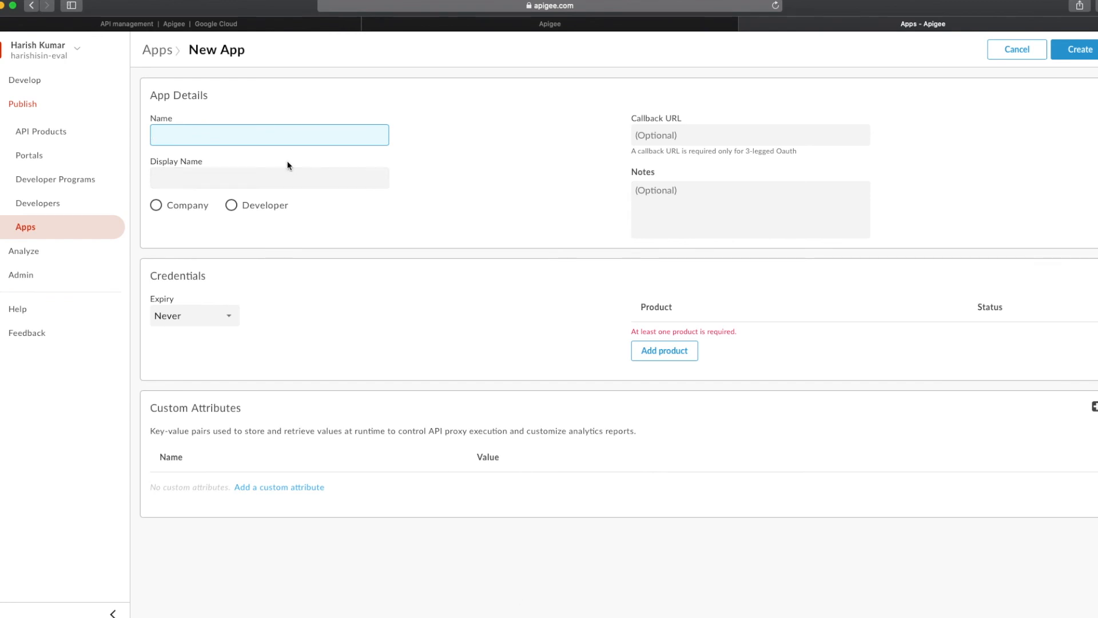
type("my-app")
left_click(233, 206)
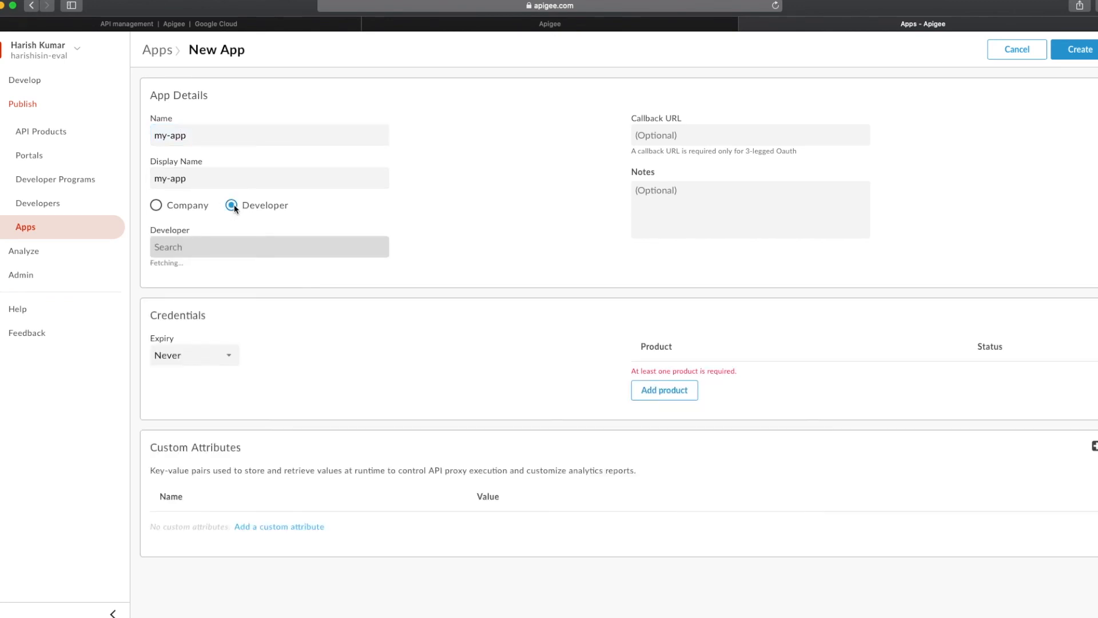
left_click(221, 246)
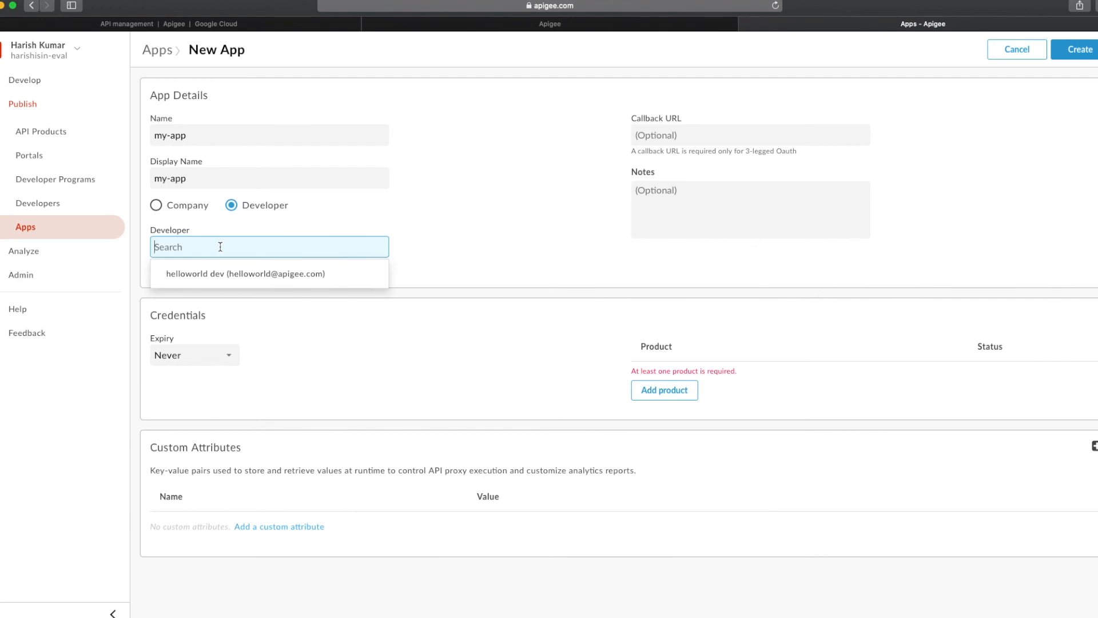
left_click(229, 274)
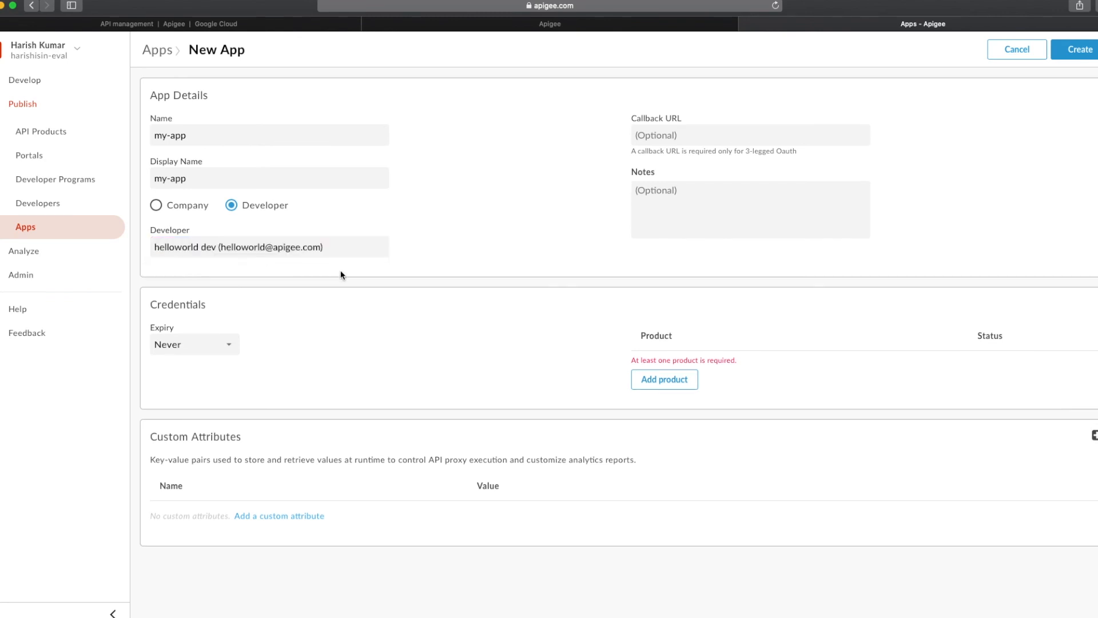
Step: Add My API Product to the app's credentials and create the app
left_click(652, 380)
left_click(444, 118)
left_click(632, 274)
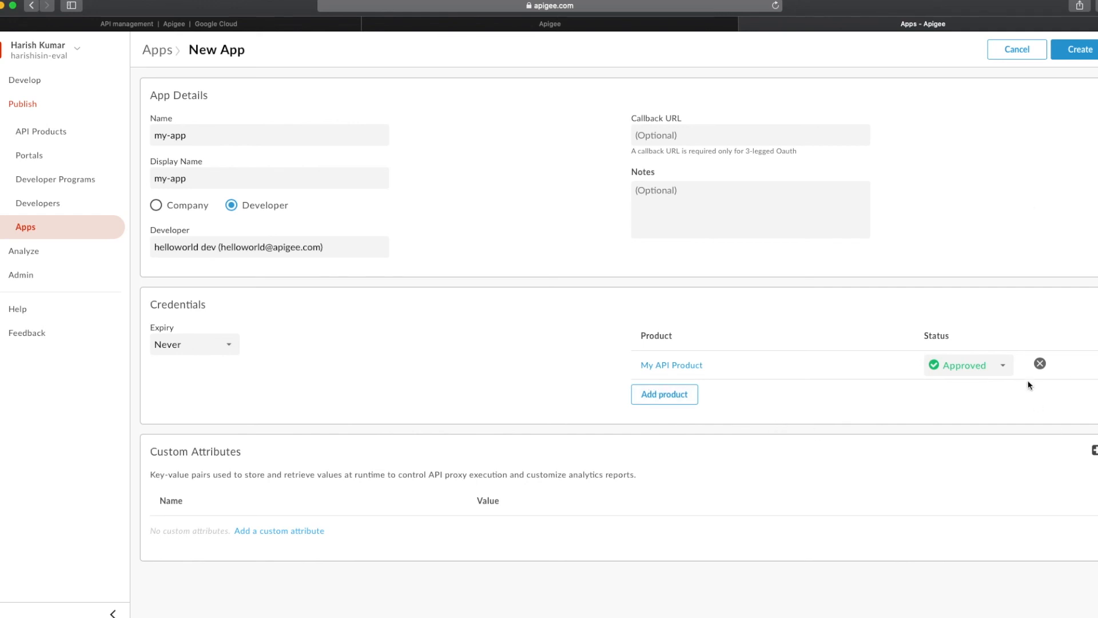
left_click(1075, 59)
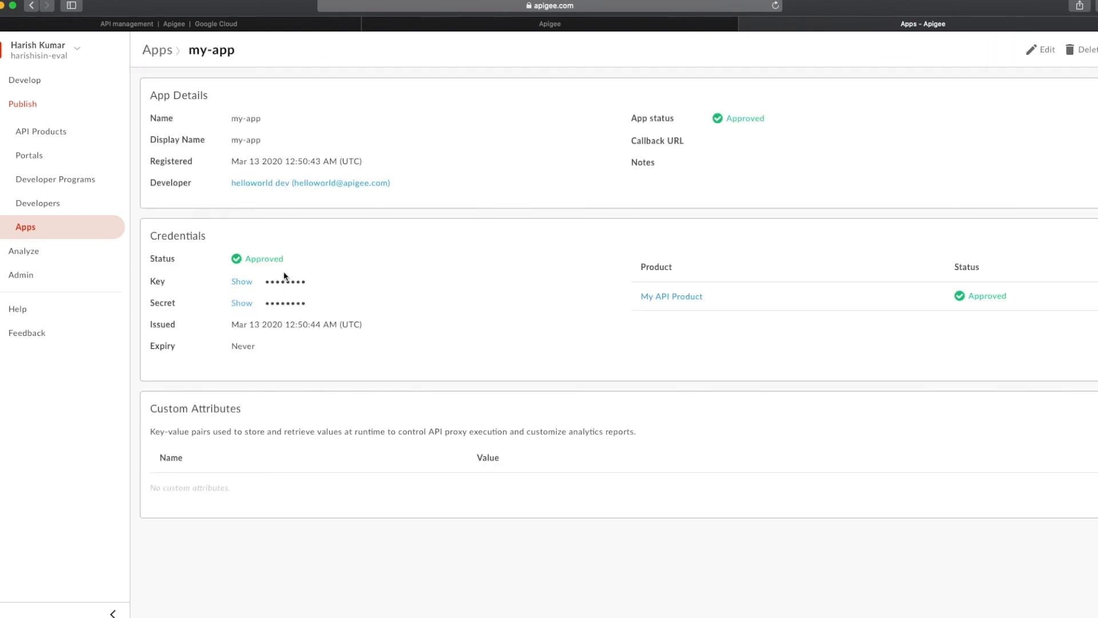
Step: Reveal the API key in my-app's credentials and copy it
left_click(243, 282)
left_click_drag(262, 282, 423, 283)
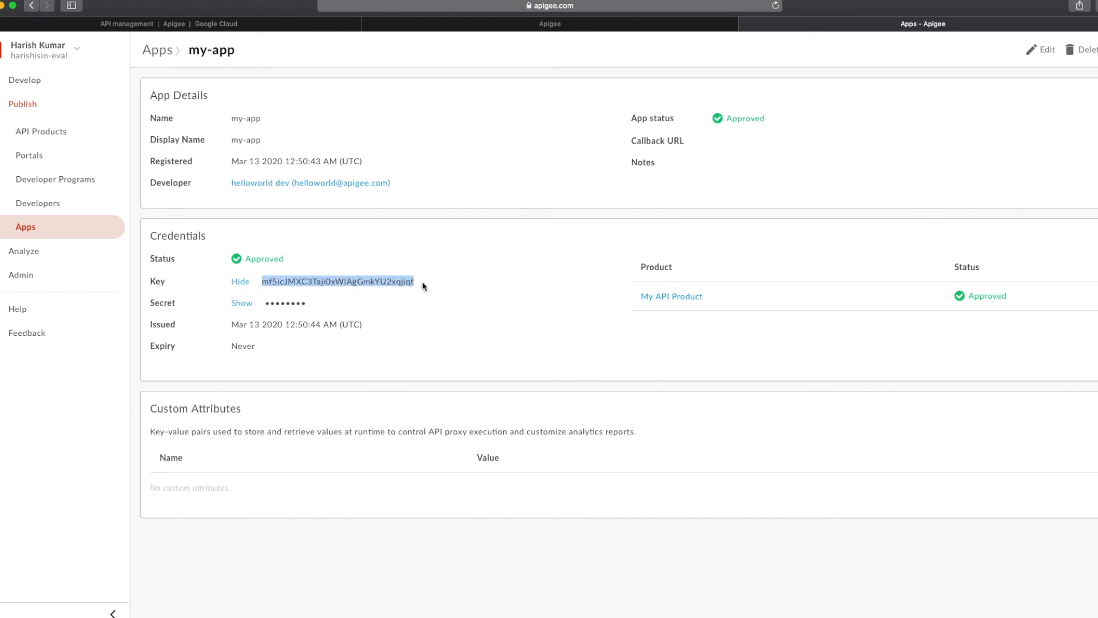
Step: Switch to Postman, add an apikey query parameter with the copied API key to the factorial/12 request, and send it
key("super+Tab")
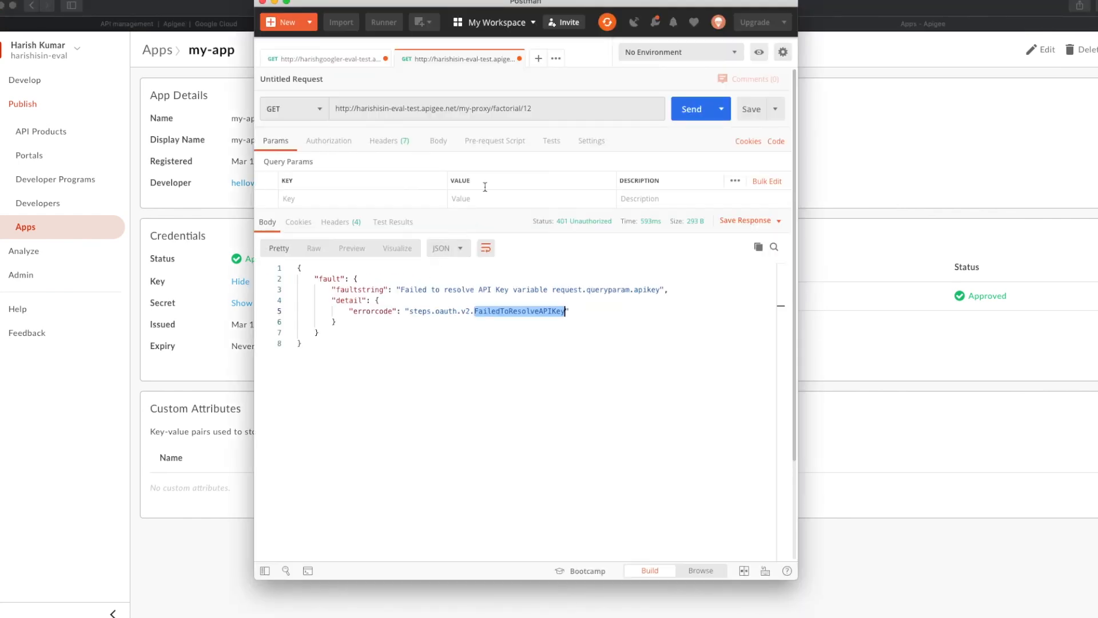
left_click(552, 108)
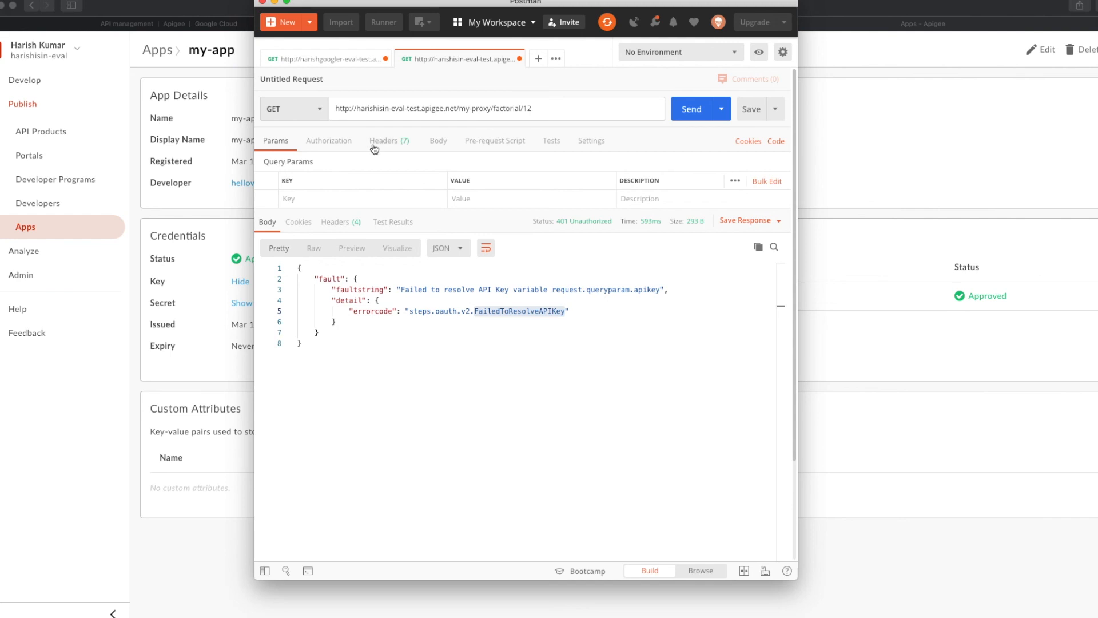
left_click(322, 196)
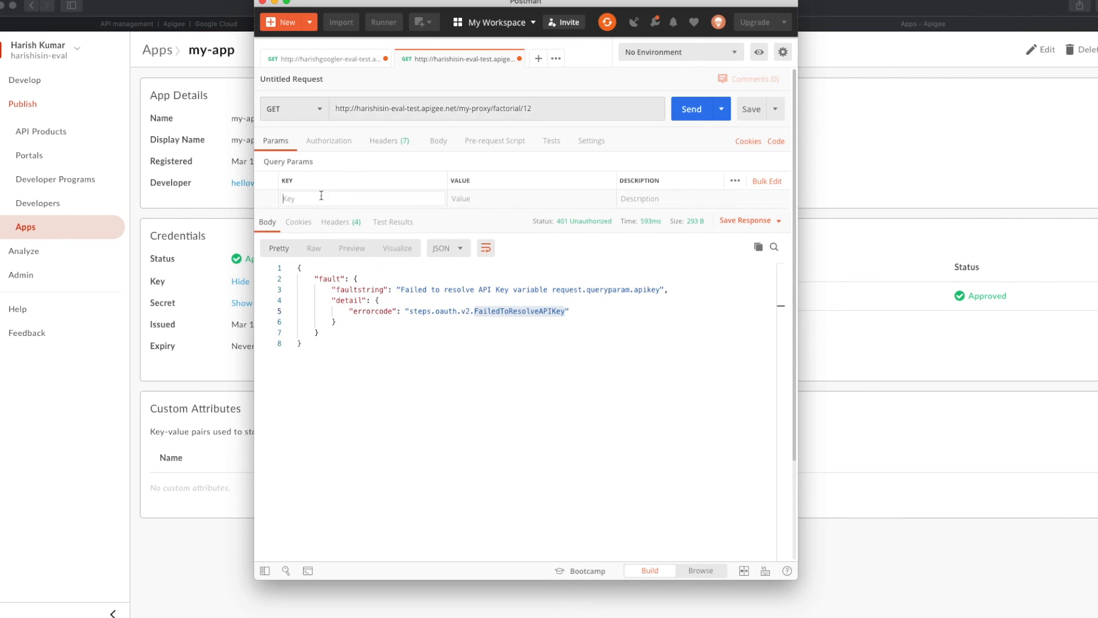
type("apikey")
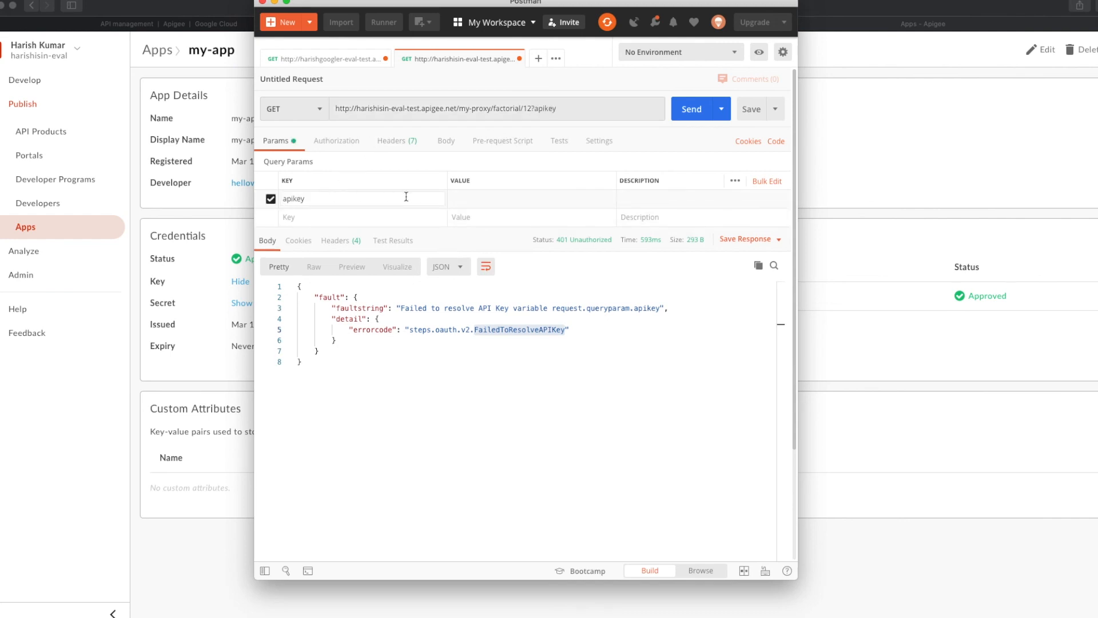
left_click(471, 198)
key("super+v")
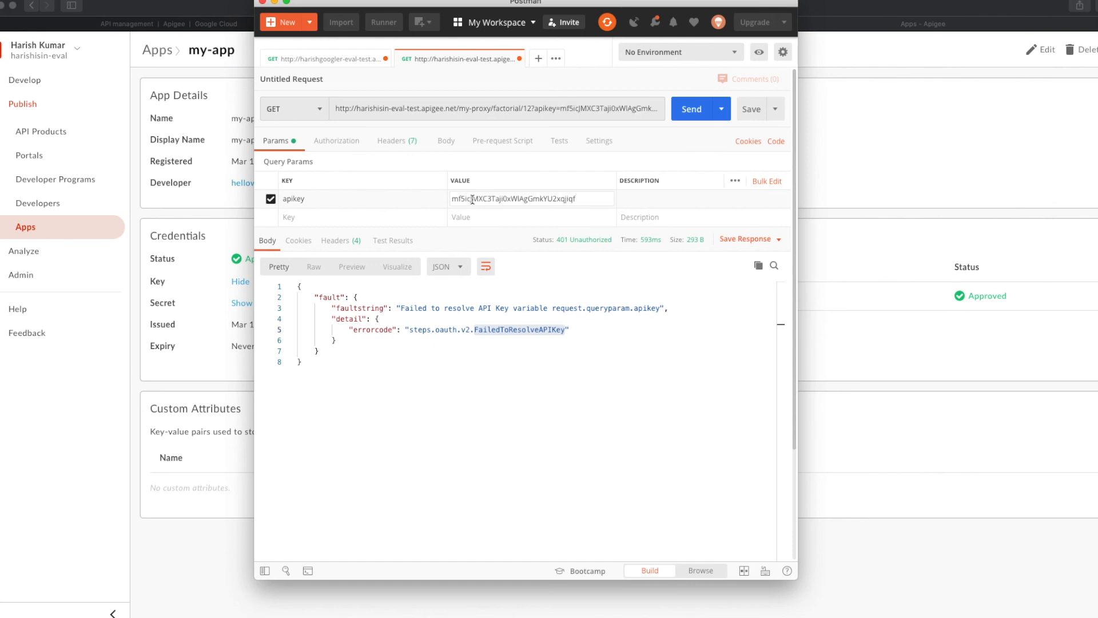
left_click(695, 112)
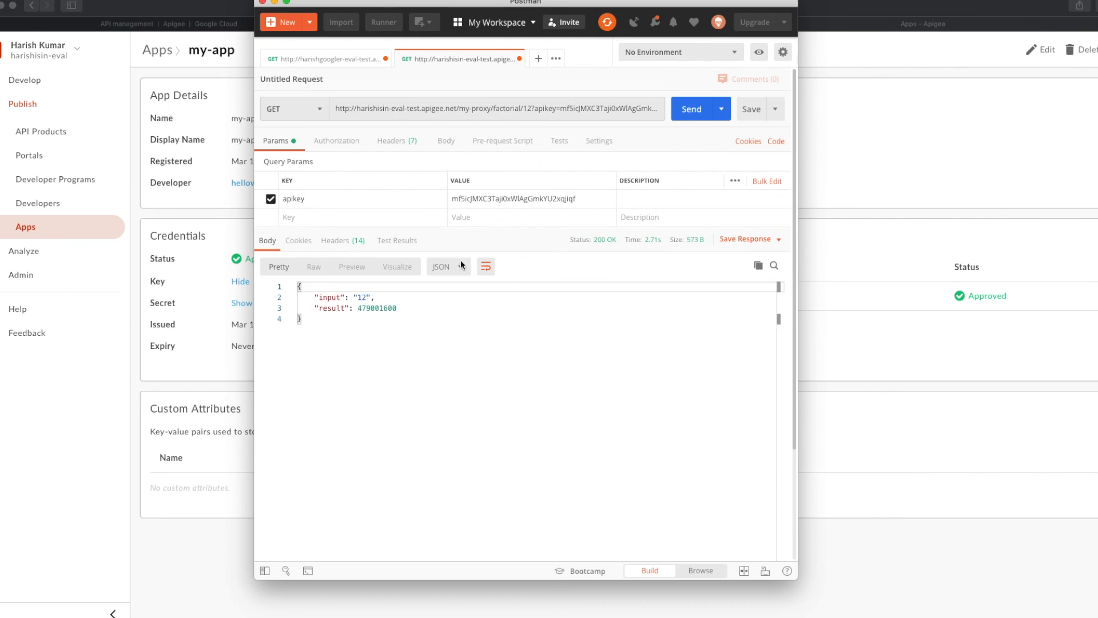
Step: Return to Apigee and open the my-proxy API proxy in its flow and policy editor
left_click(864, 437)
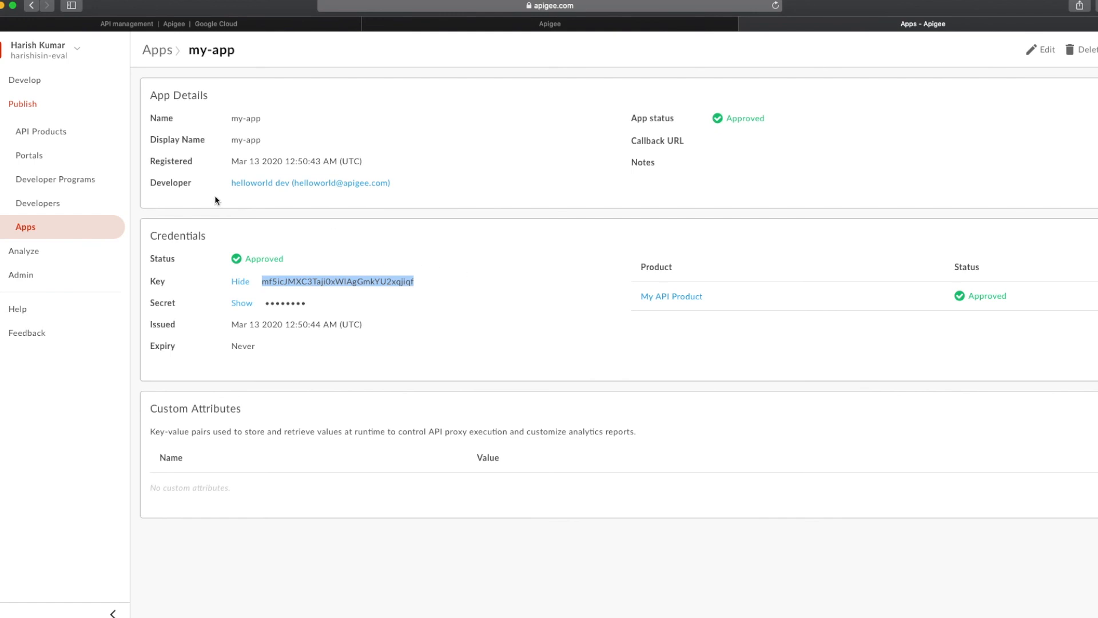
left_click(23, 81)
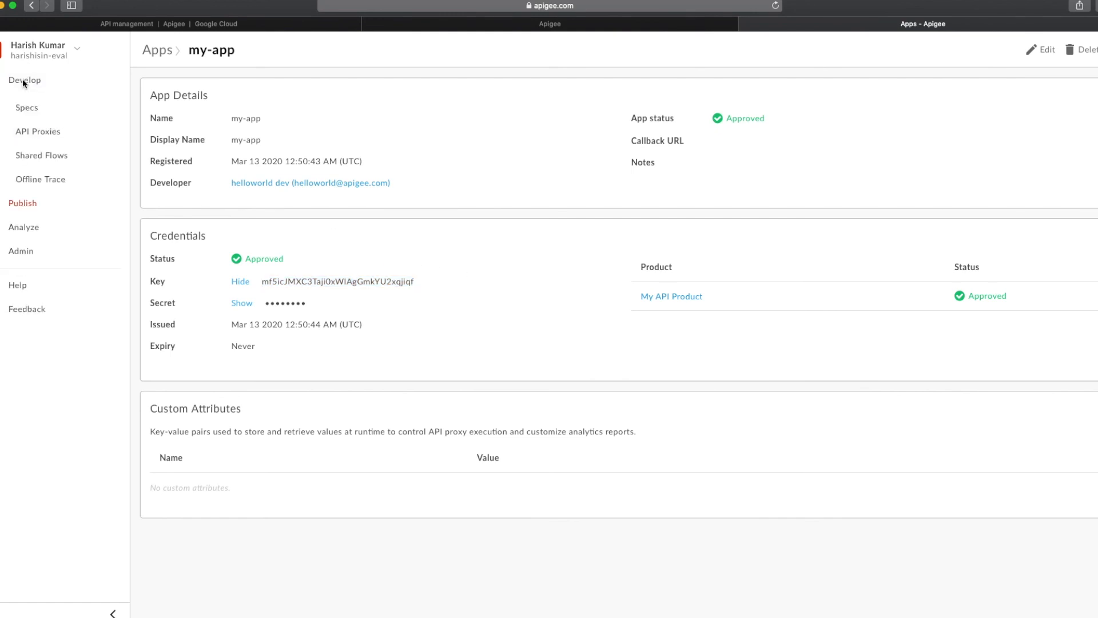
left_click(39, 132)
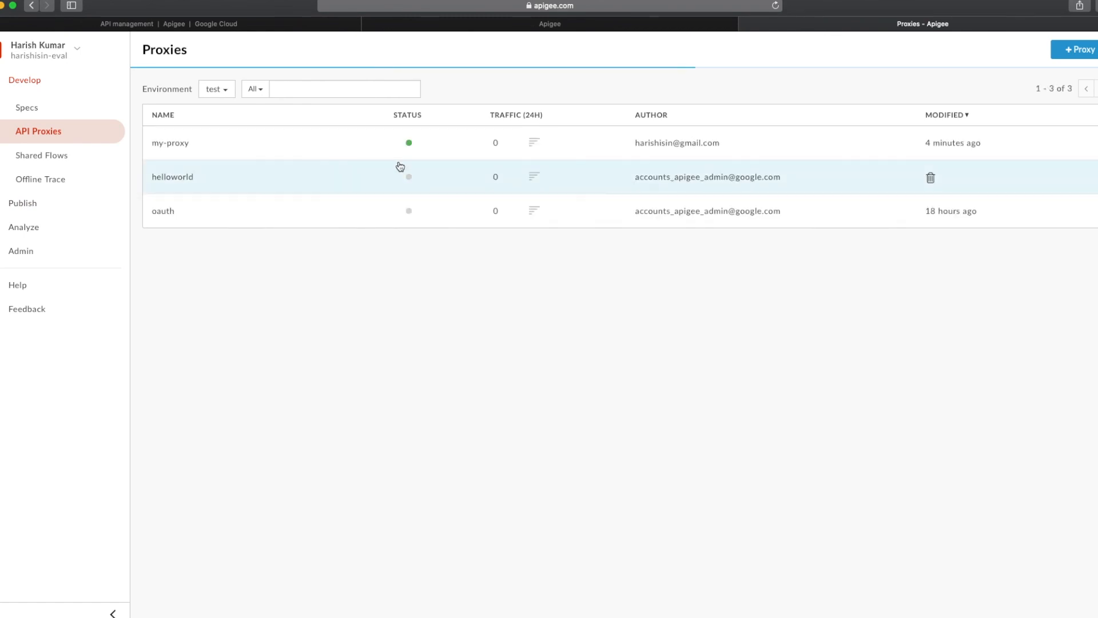
left_click(316, 141)
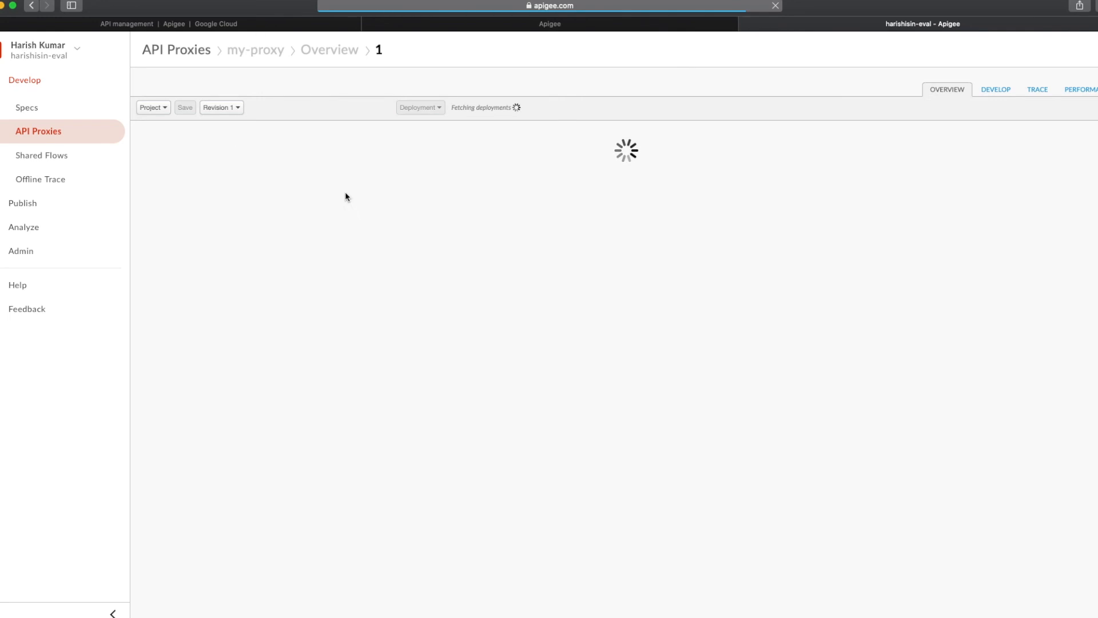
left_click(995, 91)
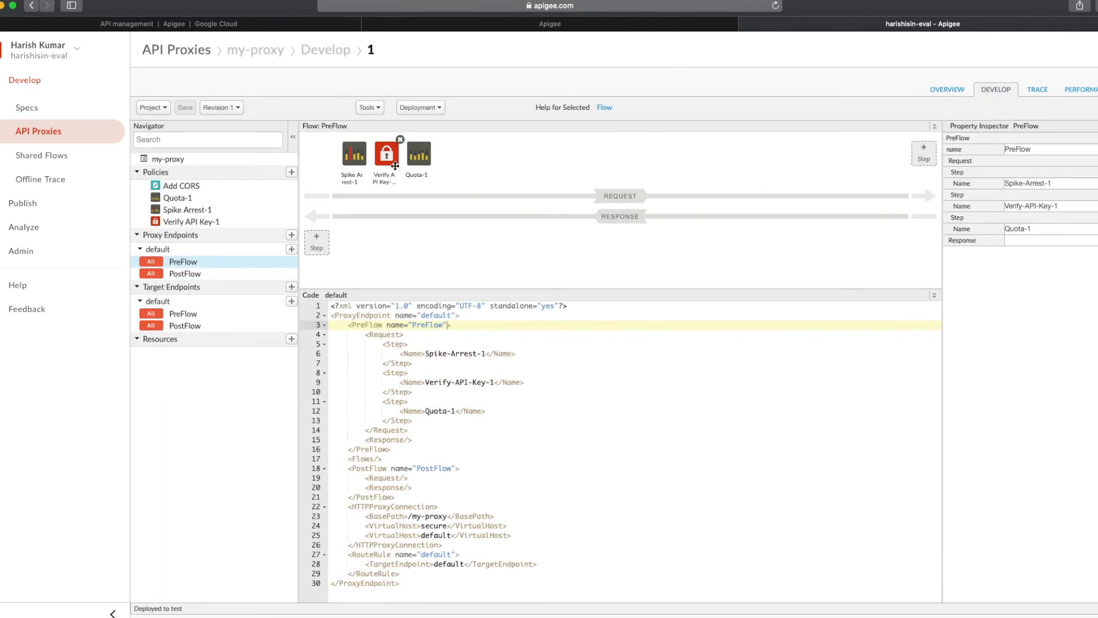
Step: Examine the Quota-1 policy's code, especially how its interval references the verified API key's product and developer quota
left_click(419, 156)
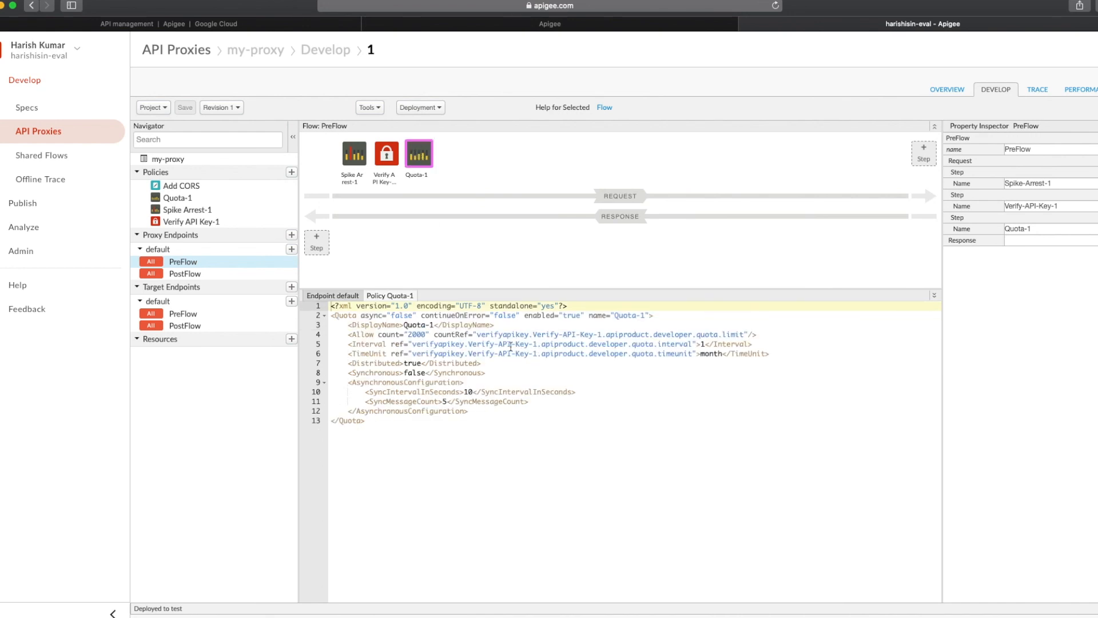
double_click(484, 343)
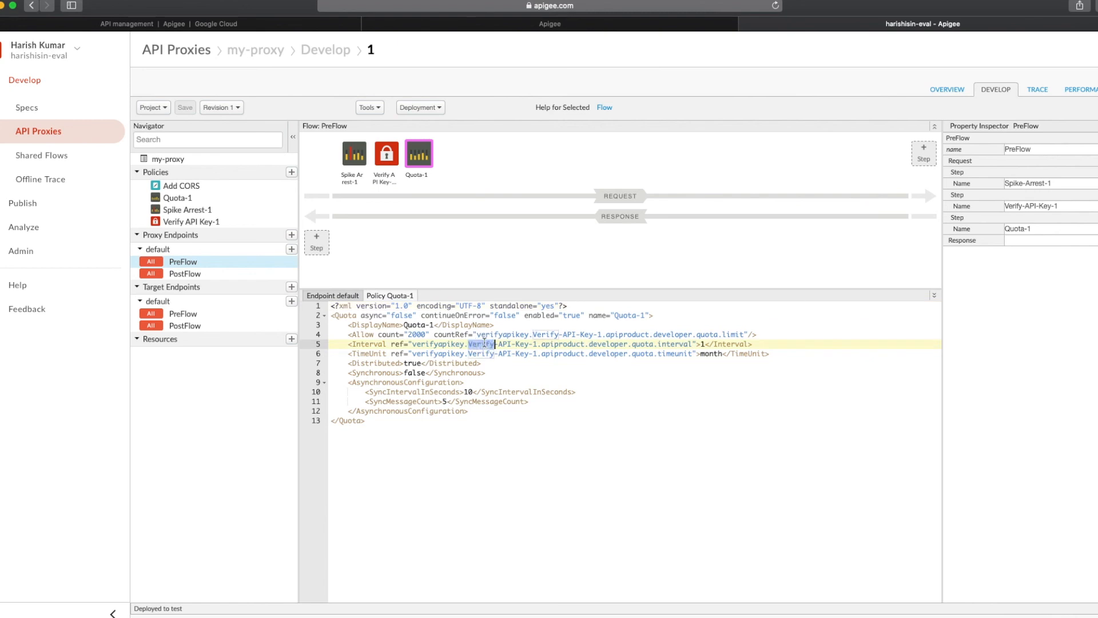
double_click(558, 345)
double_click(613, 344)
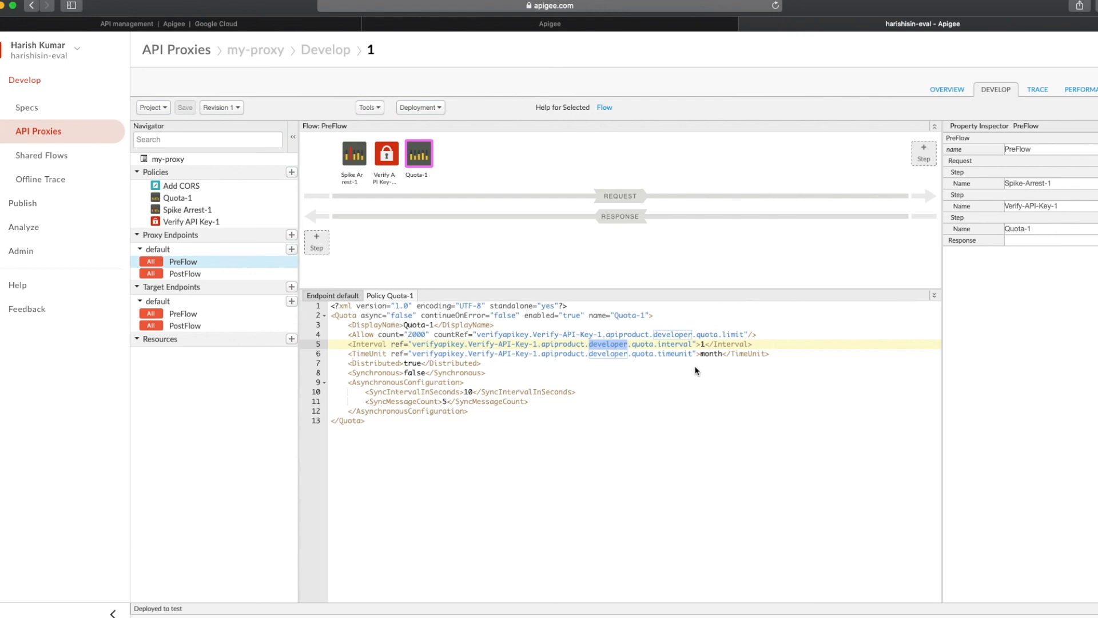
Step: Resend the factorial/12 request several times in Postman to exercise the quota, and return to the Quota-1 policy in Apigee
key("super+Tab")
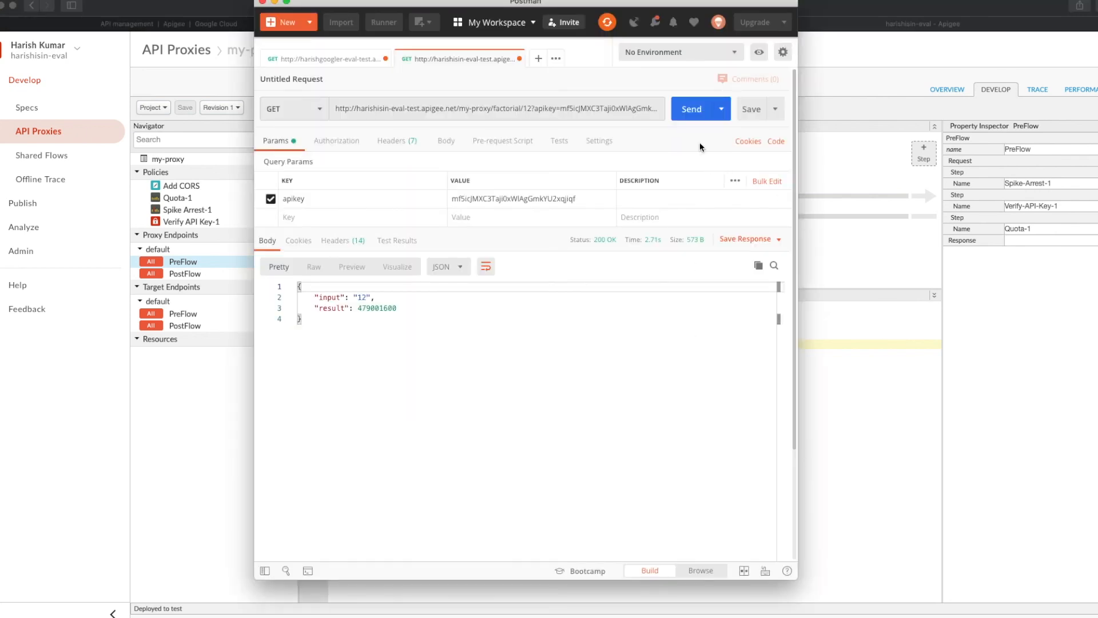
left_click(691, 109)
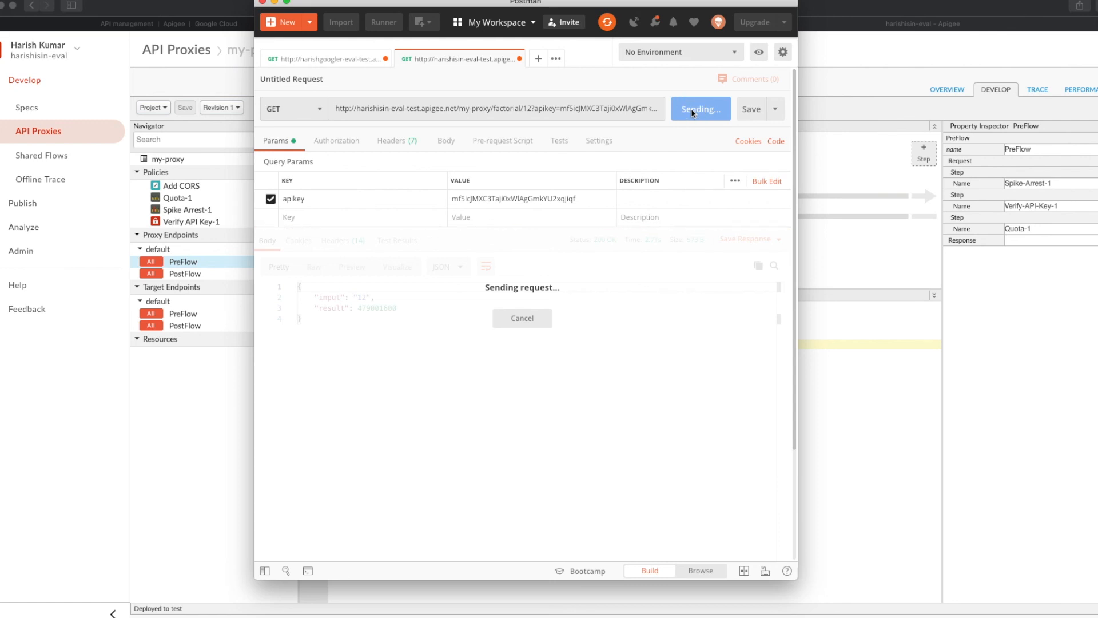
left_click(691, 108)
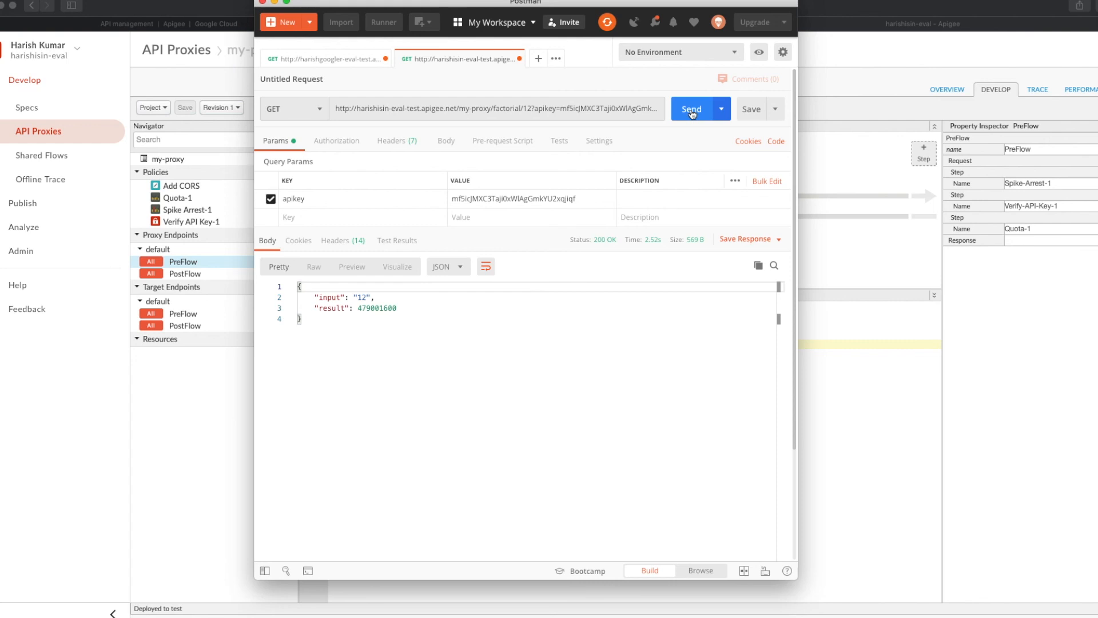
left_click(692, 112)
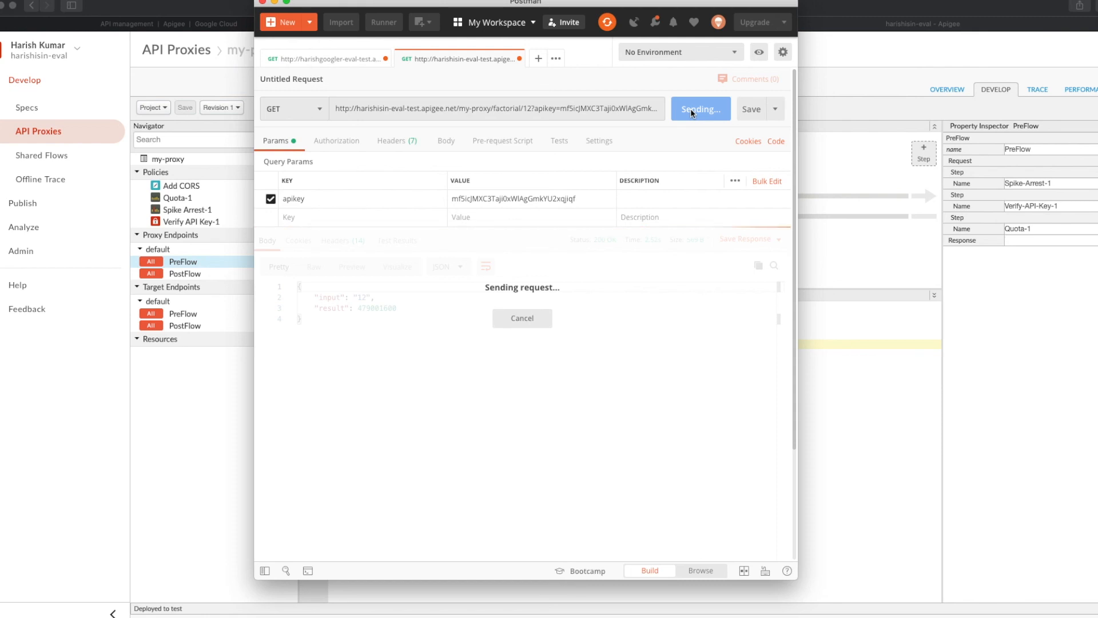
left_click(835, 356)
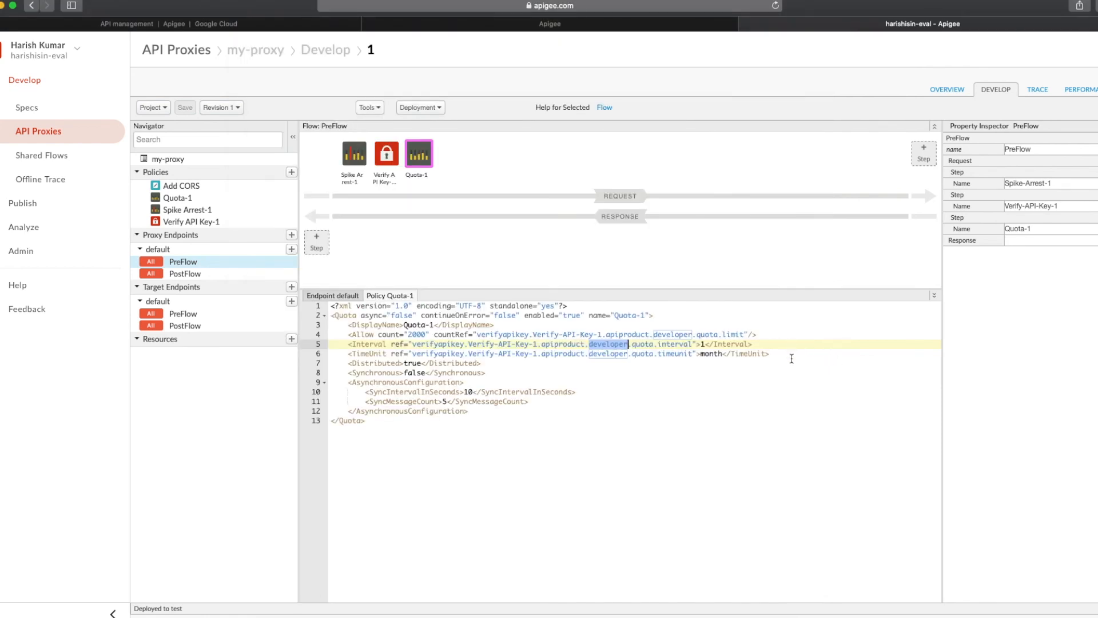